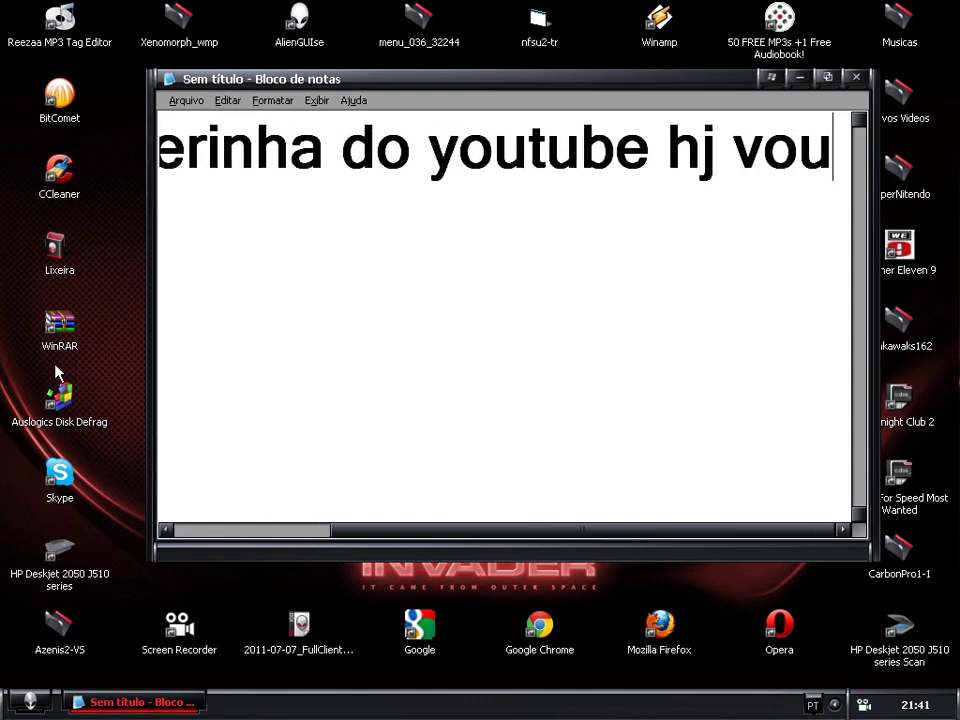
Step: Trim the first line so it ends at "youtube", start a second line and maximize the note window
{"action": "key", "text": "BackSpace"}
{"action": "key", "text": "BackSpace"}
{"action": "key", "text": "BackSpace"}
{"action": "key", "text": "BackSpace"}
{"action": "key", "text": "BackSpace"}
{"action": "key", "text": "BackSpace"}
{"action": "key", "text": "BackSpace"}
{"action": "key", "text": "BackSpace"}
{"action": "key", "text": "BackSpace"}
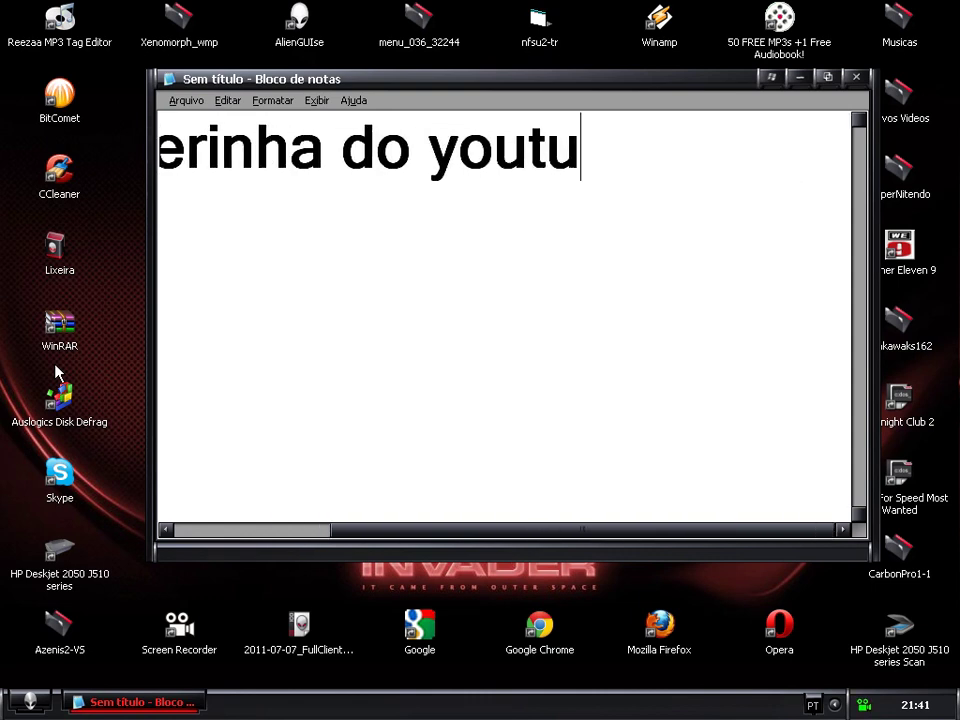
{"action": "type", "text": "be"}
{"action": "key", "text": "Return"}
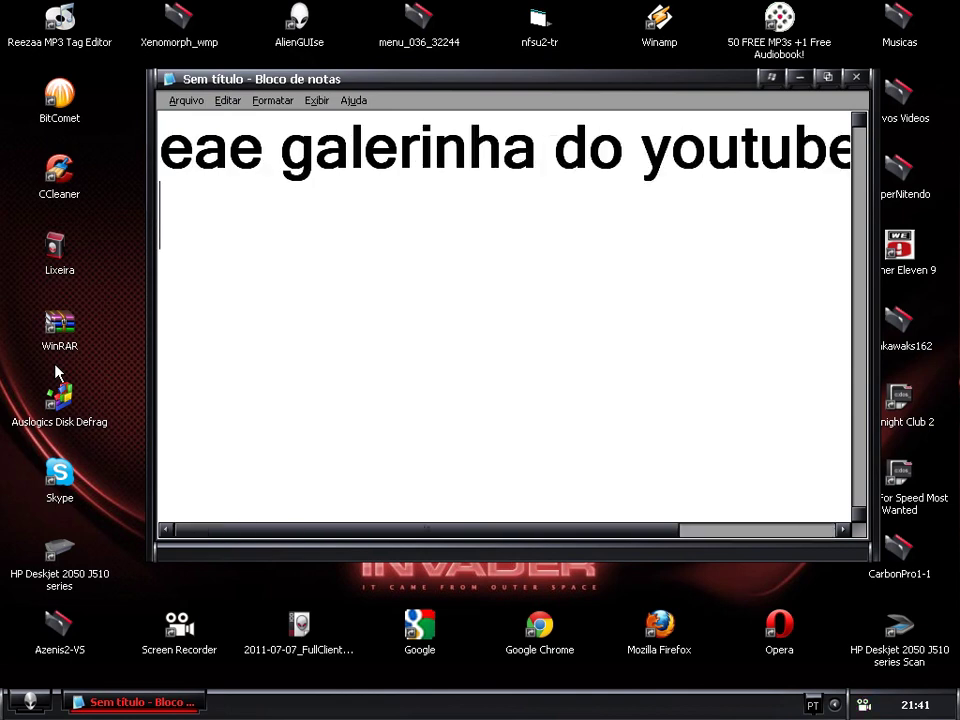
{"action": "left_click", "coordinate": [827, 77]}
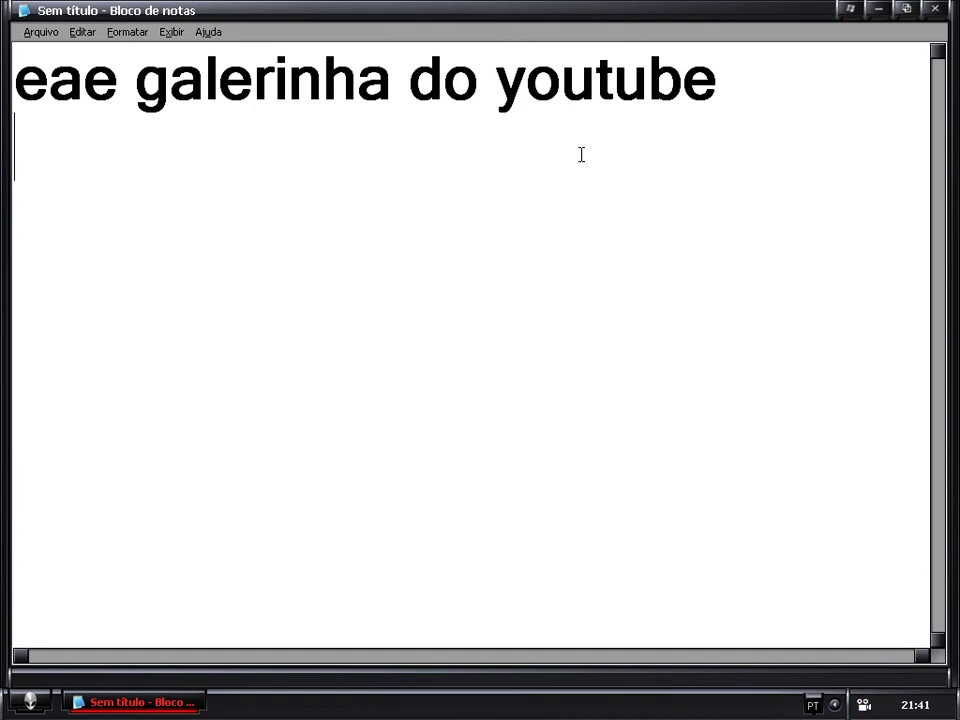
Step: Write "hj vou ensinar como botar" on the second line and begin the third line with "skin"
{"action": "type", "text": "hj vou"}
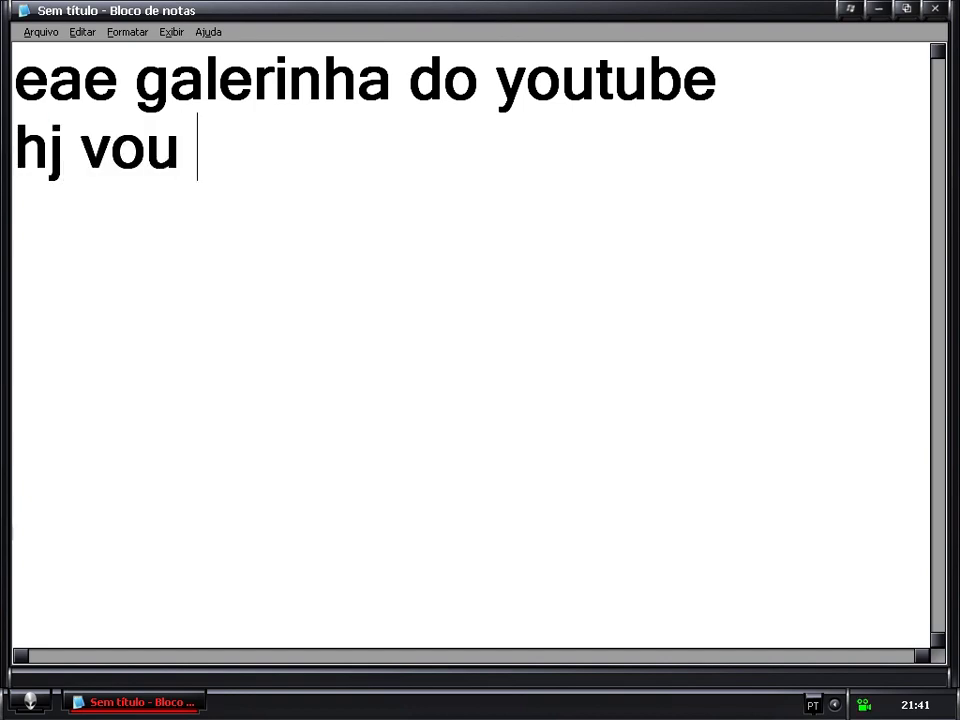
{"action": "type", "text": " ensinar c"}
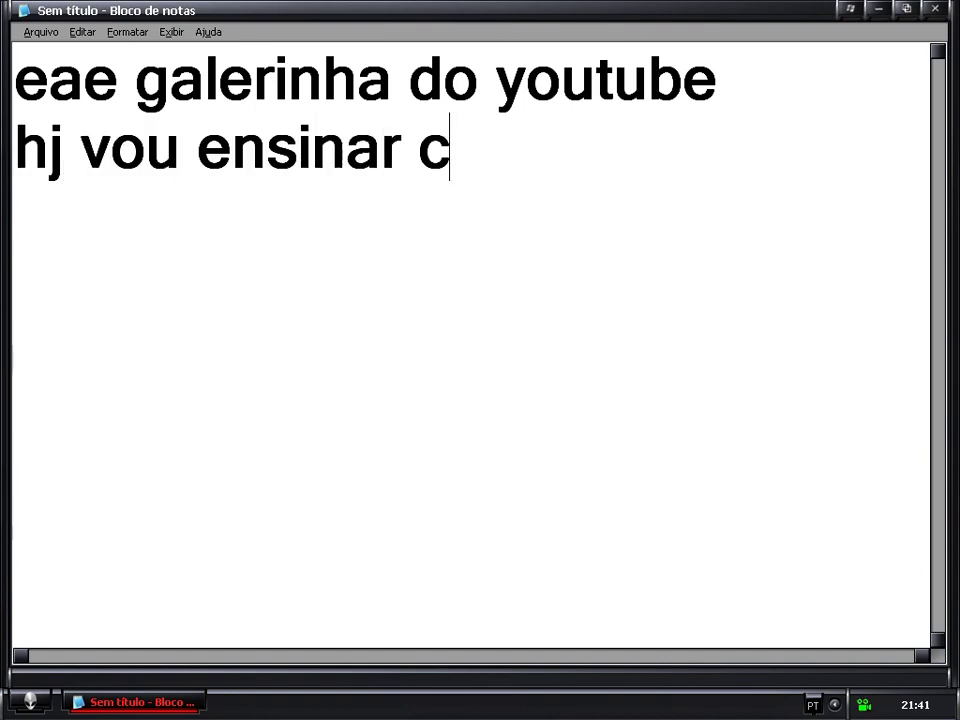
{"action": "type", "text": "omo b"}
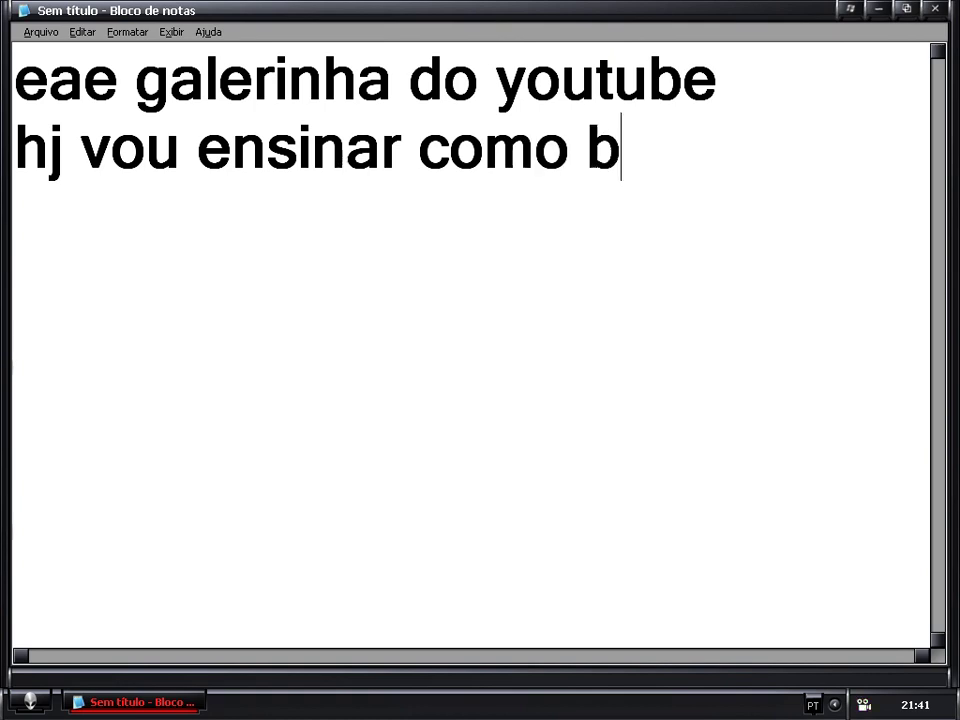
{"action": "type", "text": "otas"}
{"action": "key", "text": "BackSpace"}
{"action": "type", "text": "r"}
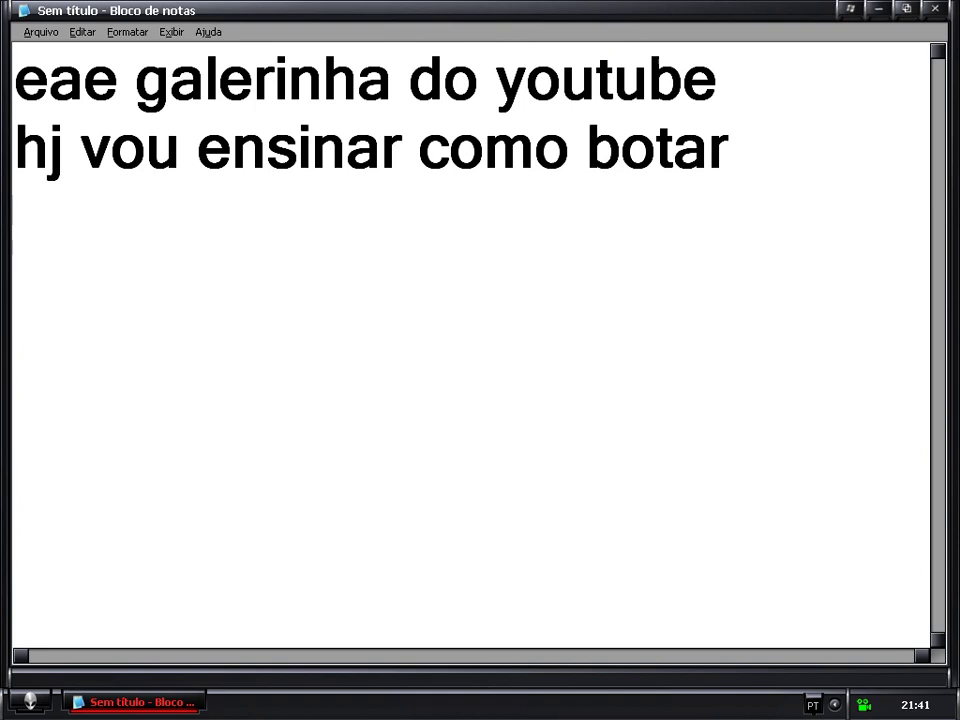
{"action": "type", "text": "skin"}
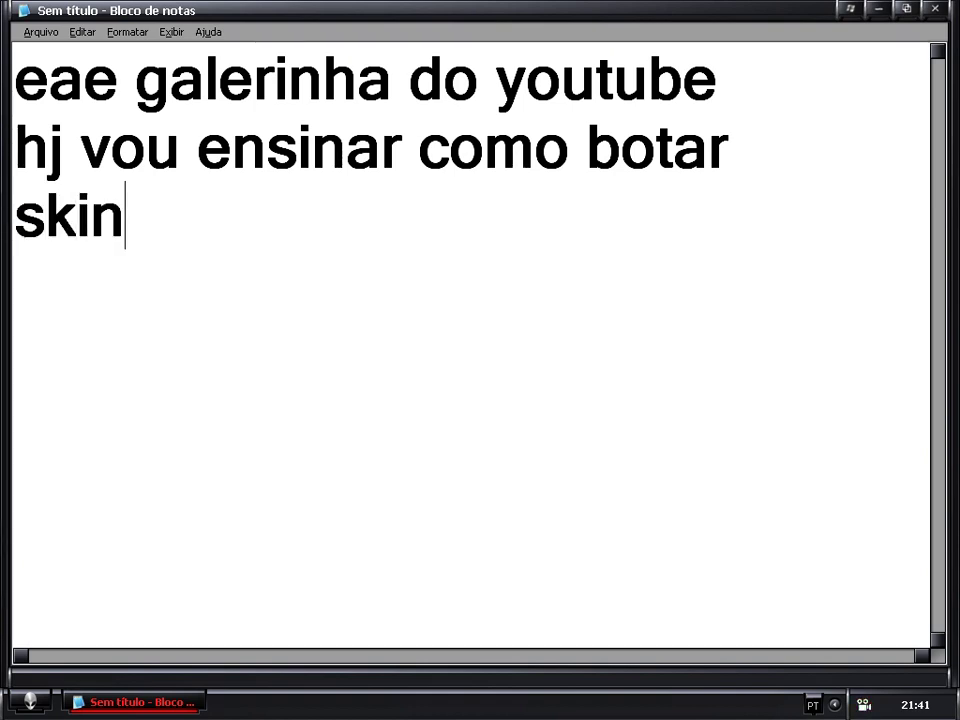
{"action": "type", "text": " Dra"}
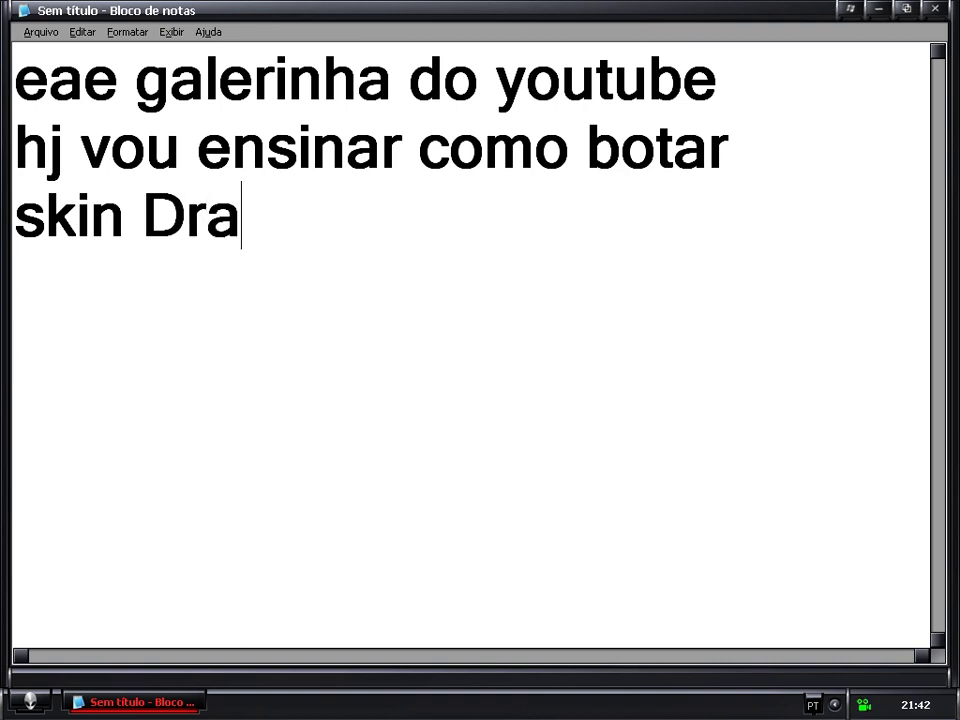
{"action": "type", "text": "rs"}
{"action": "key", "text": "BackSpace"}
{"action": "type", "text": "k"}
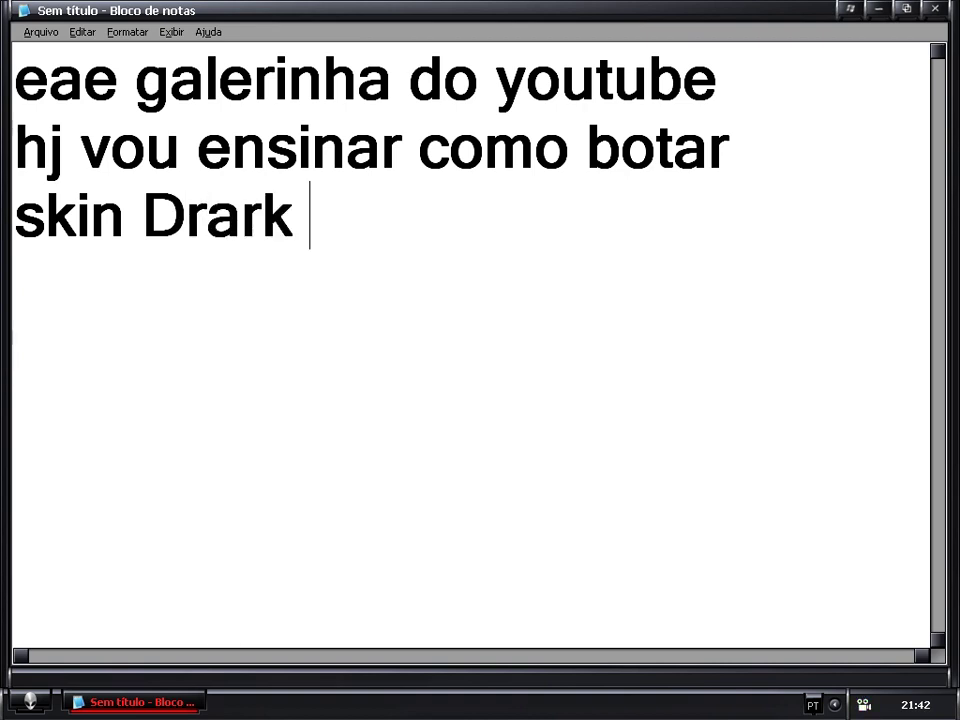
{"action": "key", "text": "BackSpace"}
{"action": "key", "text": "BackSpace"}
{"action": "key", "text": "BackSpace"}
{"action": "key", "text": "BackSpace"}
{"action": "key", "text": "BackSpace"}
{"action": "key", "text": "BackSpace"}
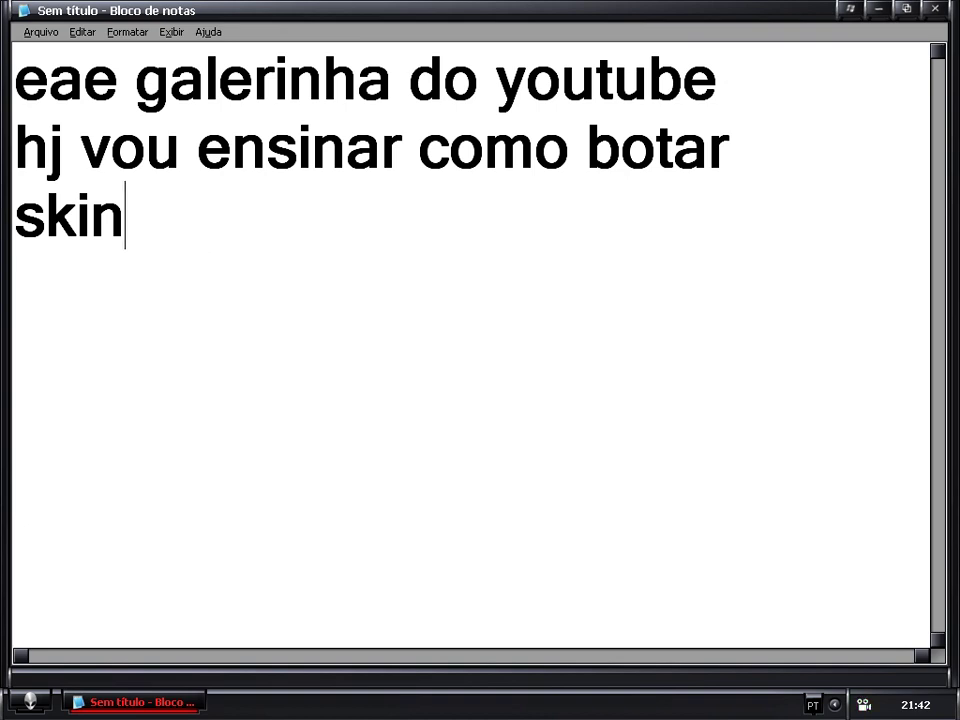
Step: Complete the third line as "skins para Windowns media player" and start a new line below it
{"action": "type", "text": "s para "}
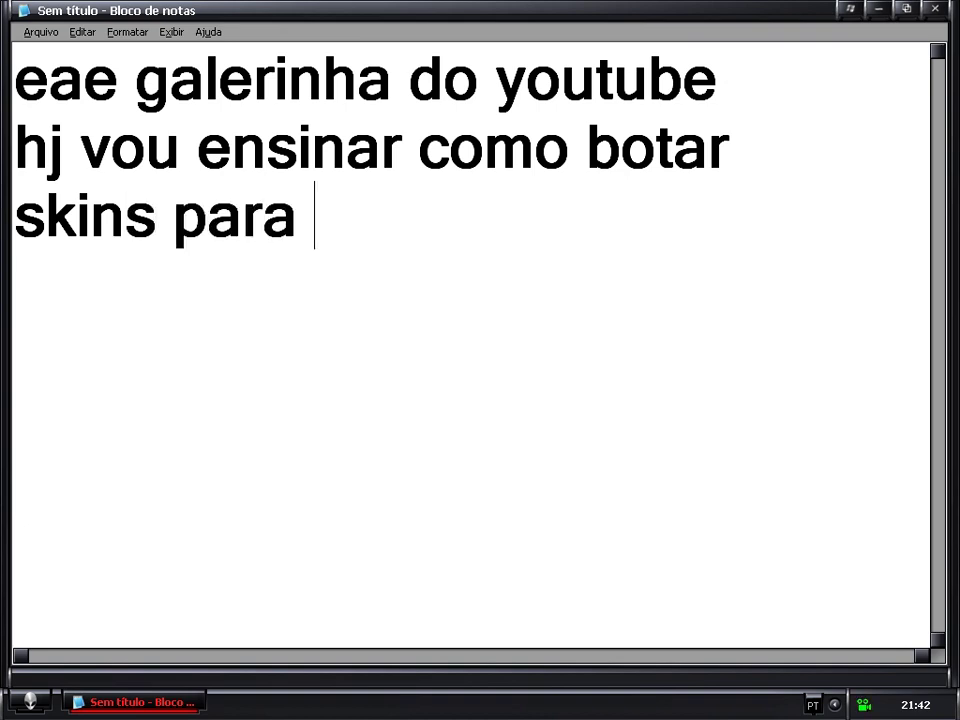
{"action": "type", "text": "W"}
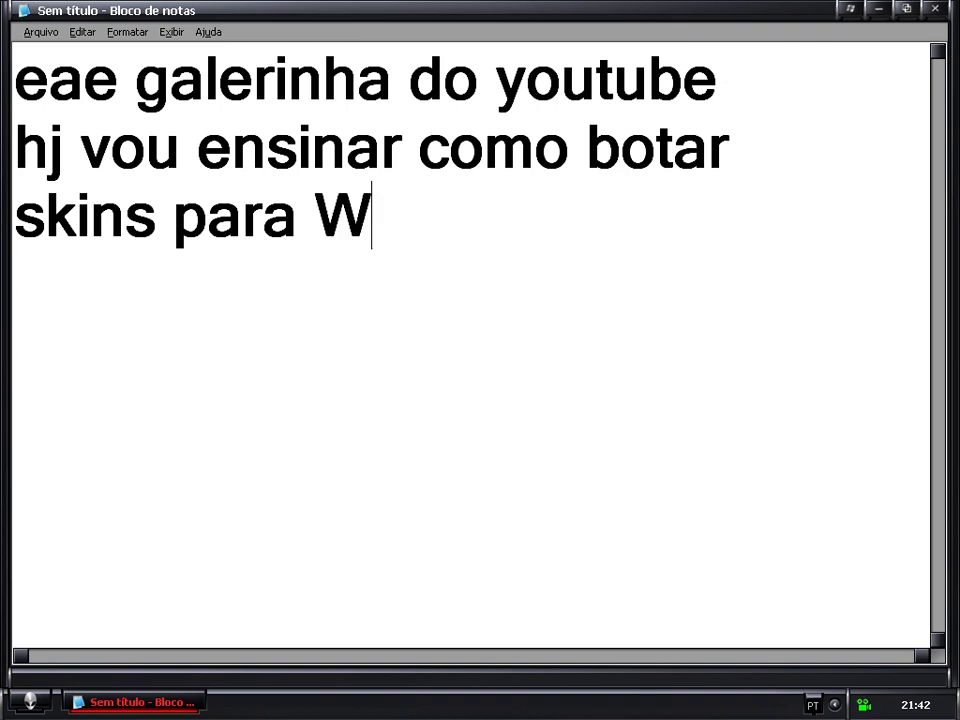
{"action": "type", "text": "indowns mei"}
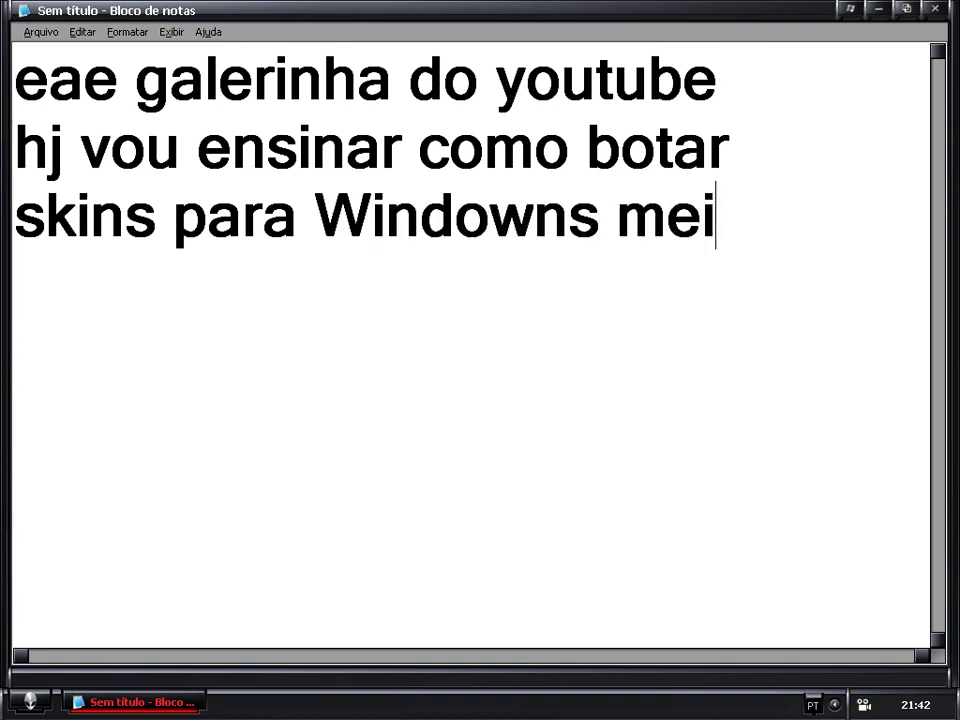
{"action": "key", "text": "BackSpace"}
{"action": "key", "text": "BackSpace"}
{"action": "type", "text": "edia "}
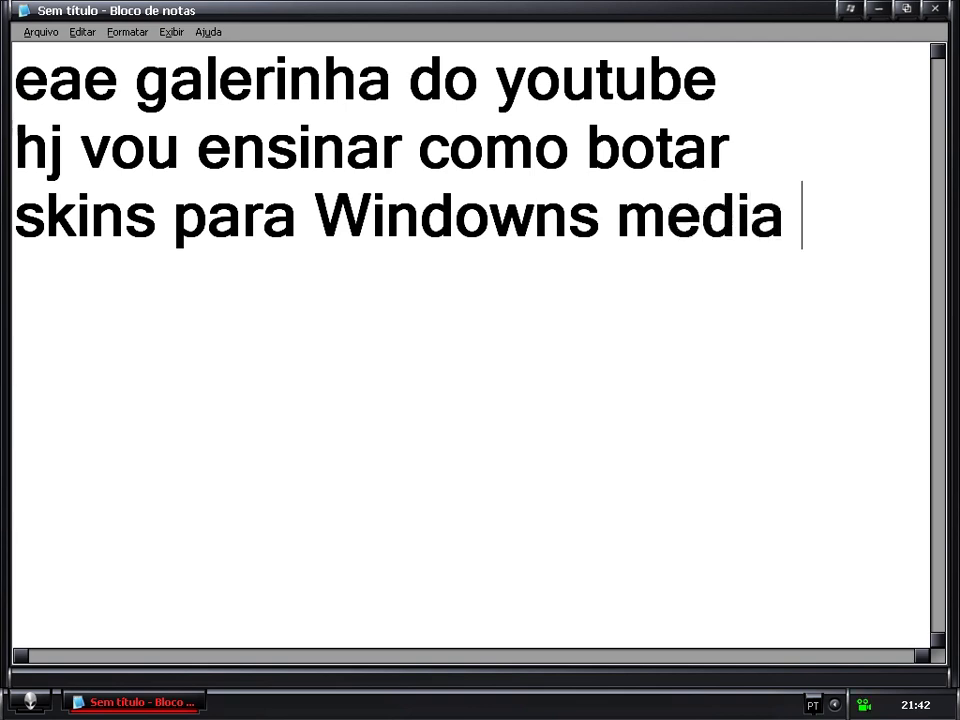
{"action": "type", "text": "player"}
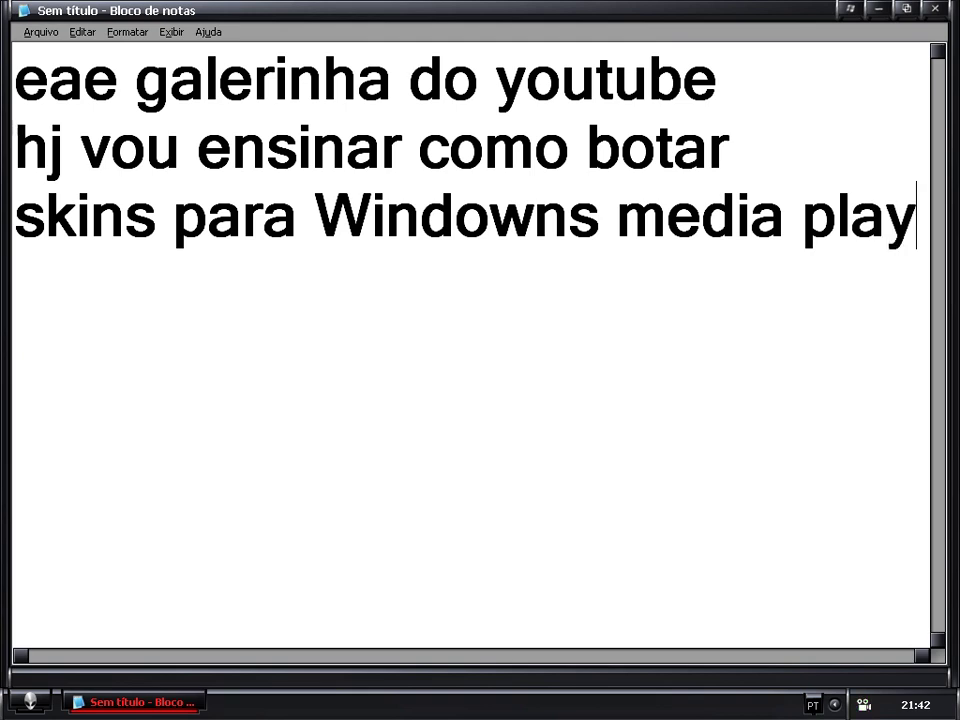
{"action": "key", "text": "Return"}
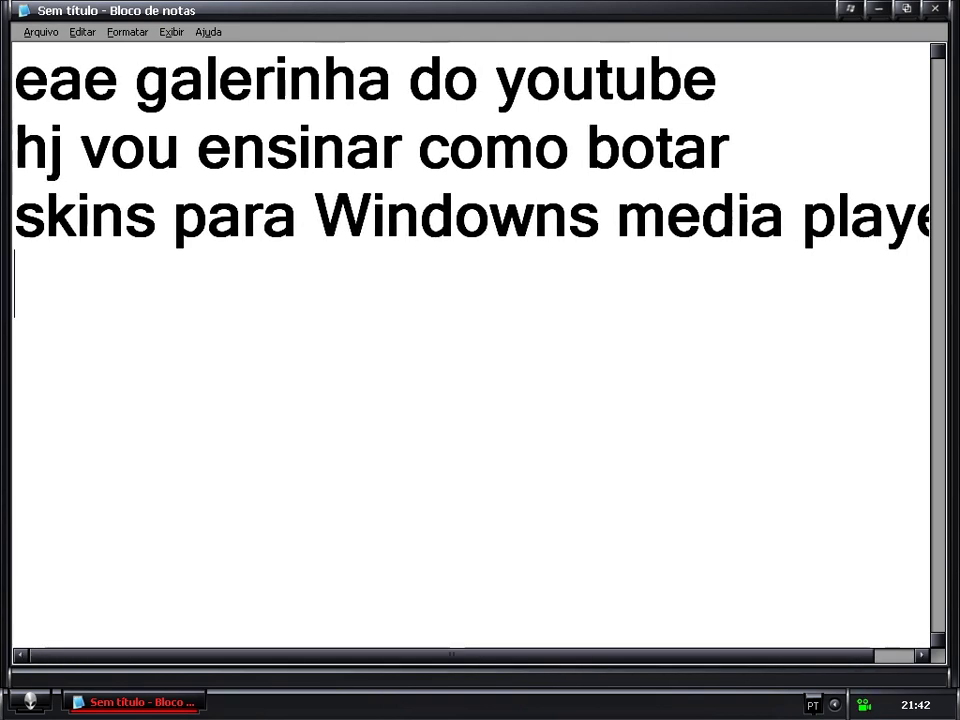
Step: Minimize the note and open the Music folder inside Downloads in Meus documentos
{"action": "left_click", "coordinate": [878, 10]}
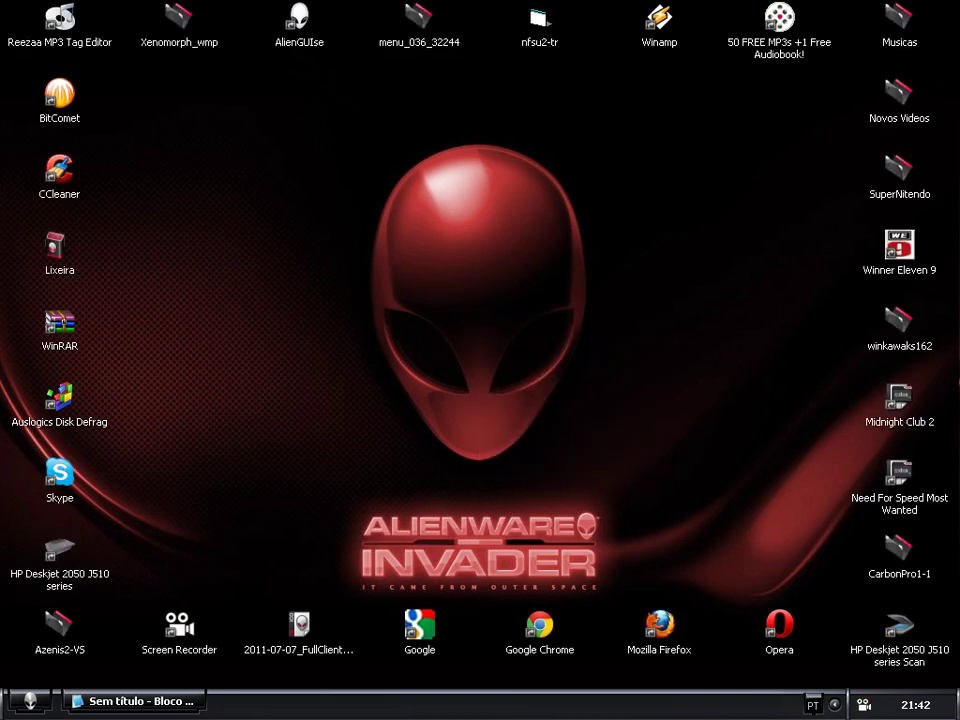
{"action": "left_click", "coordinate": [30, 701]}
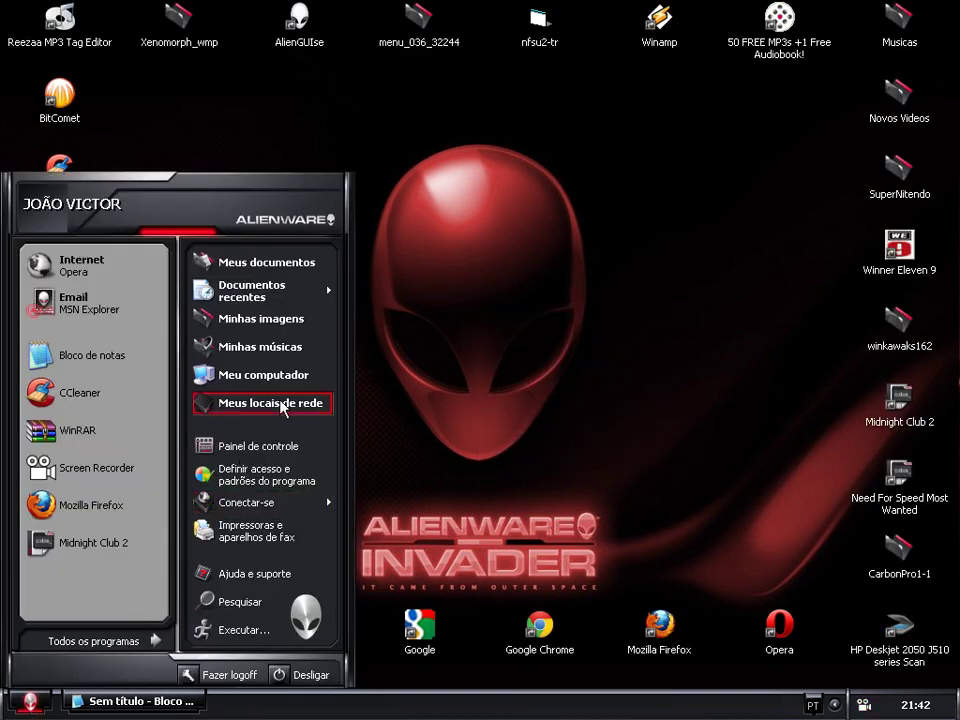
{"action": "left_click", "coordinate": [265, 262]}
{"action": "left_click", "coordinate": [394, 184]}
{"action": "double_click", "coordinate": [397, 190]}
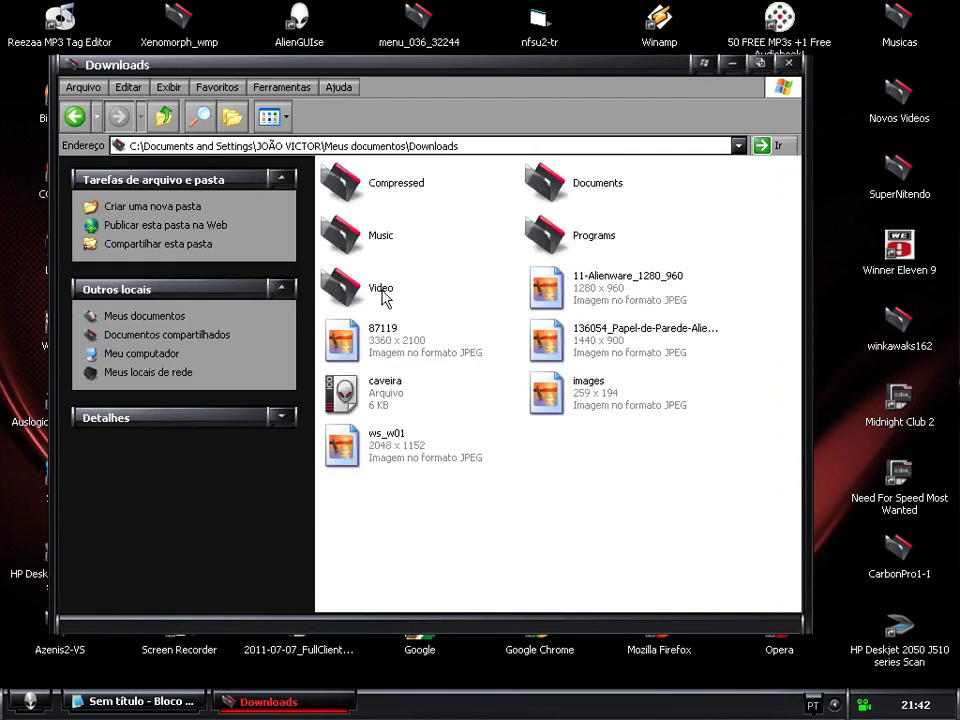
{"action": "left_click", "coordinate": [375, 238]}
{"action": "double_click", "coordinate": [374, 235]}
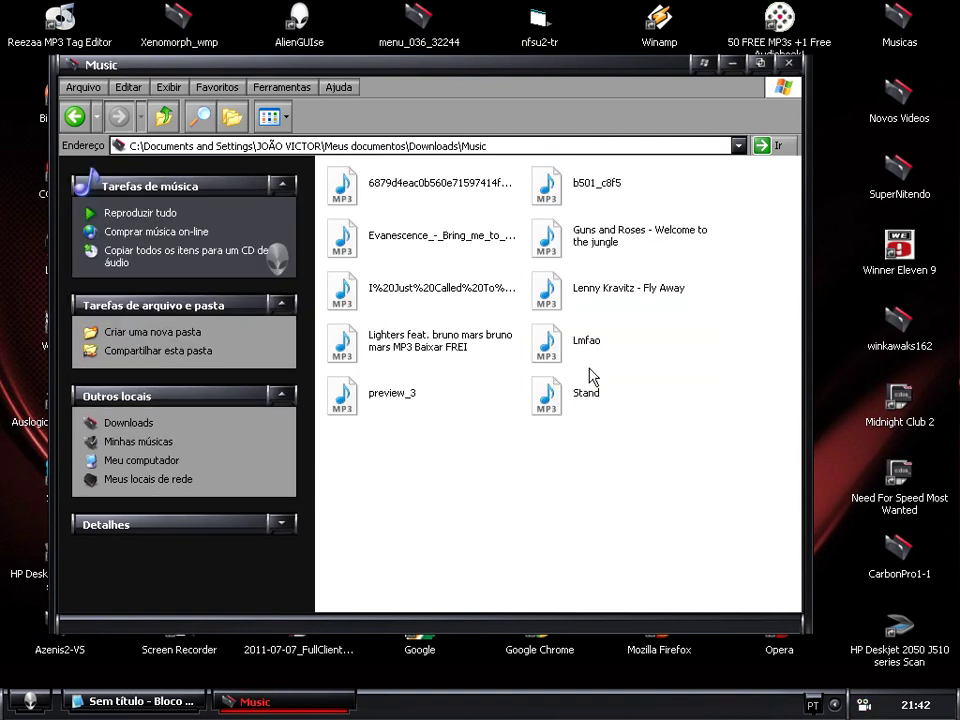
Step: Play the Lmfao MP3 in Windows Media Player and close the Music folder window
{"action": "left_click", "coordinate": [589, 342]}
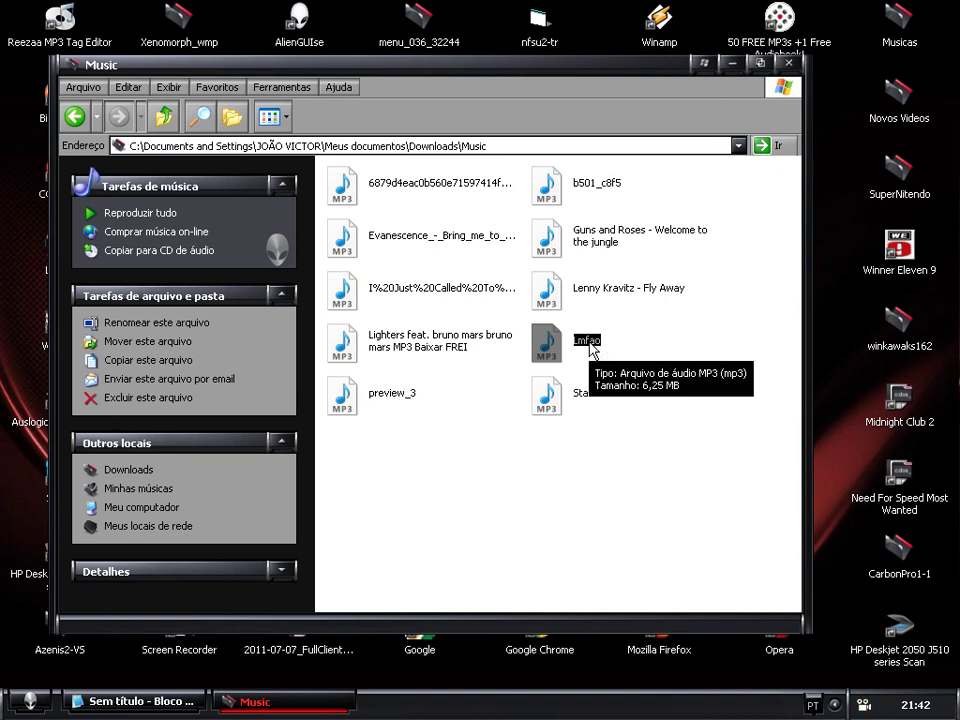
{"action": "double_click", "coordinate": [591, 350]}
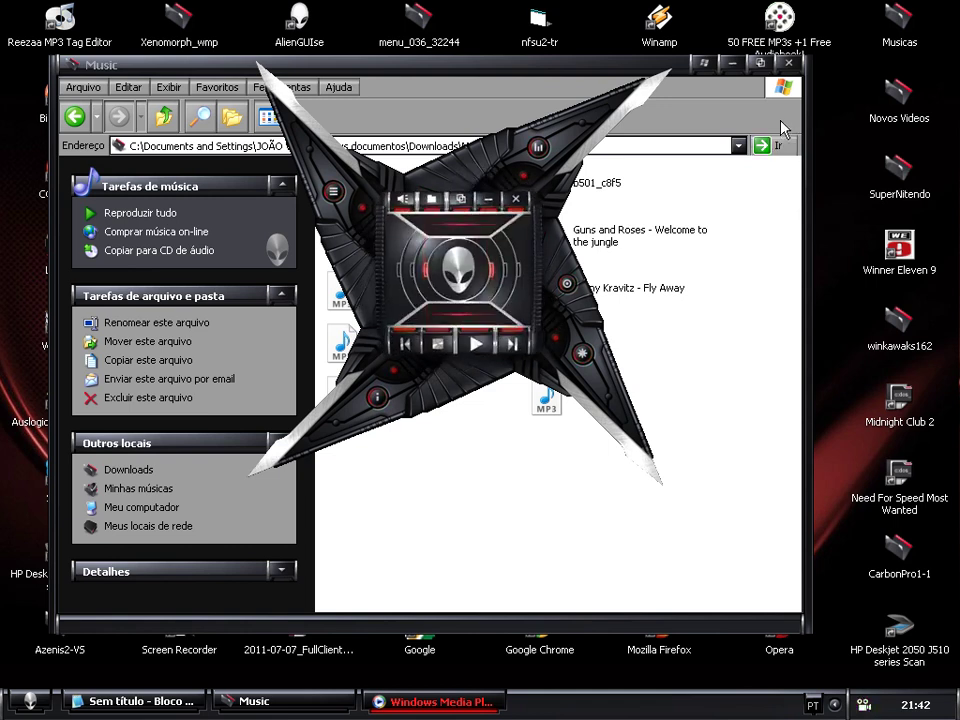
{"action": "left_click", "coordinate": [789, 63]}
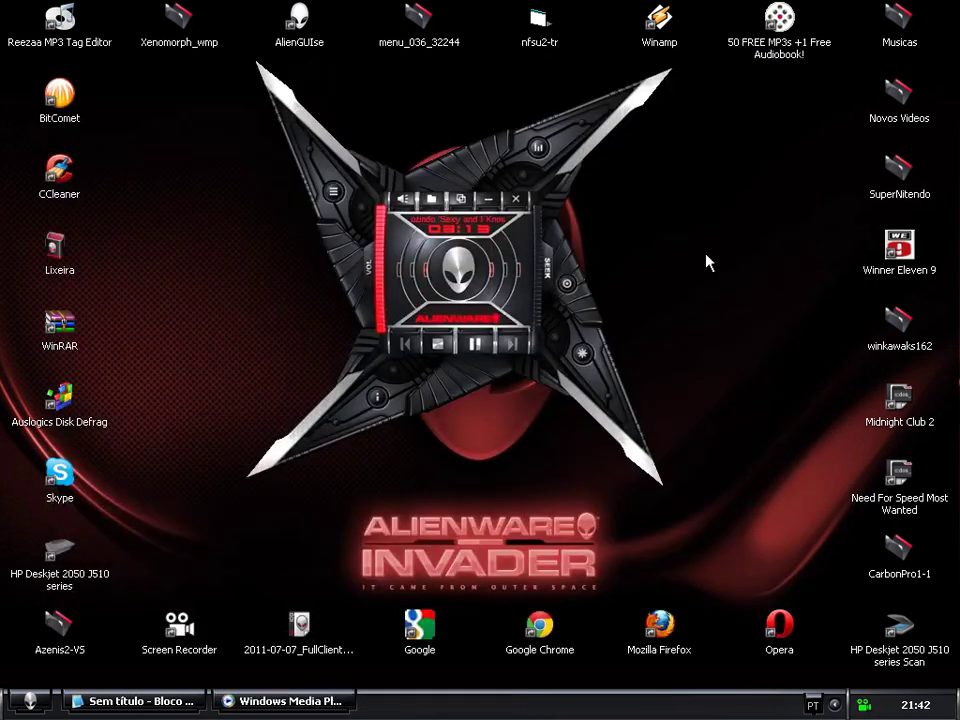
Step: Open the skin's song visualization window, reposition and close it, and try out the rotating centre panel
{"action": "left_click", "coordinate": [467, 271]}
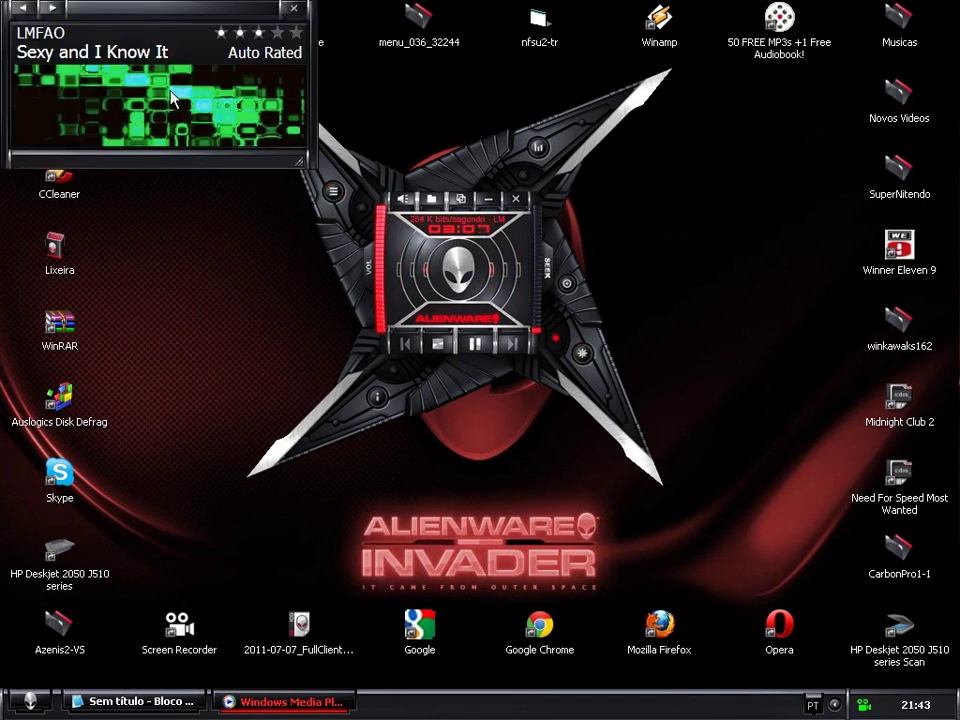
{"action": "left_click_drag", "start_coordinate": [166, 42], "coordinate": [188, 187]}
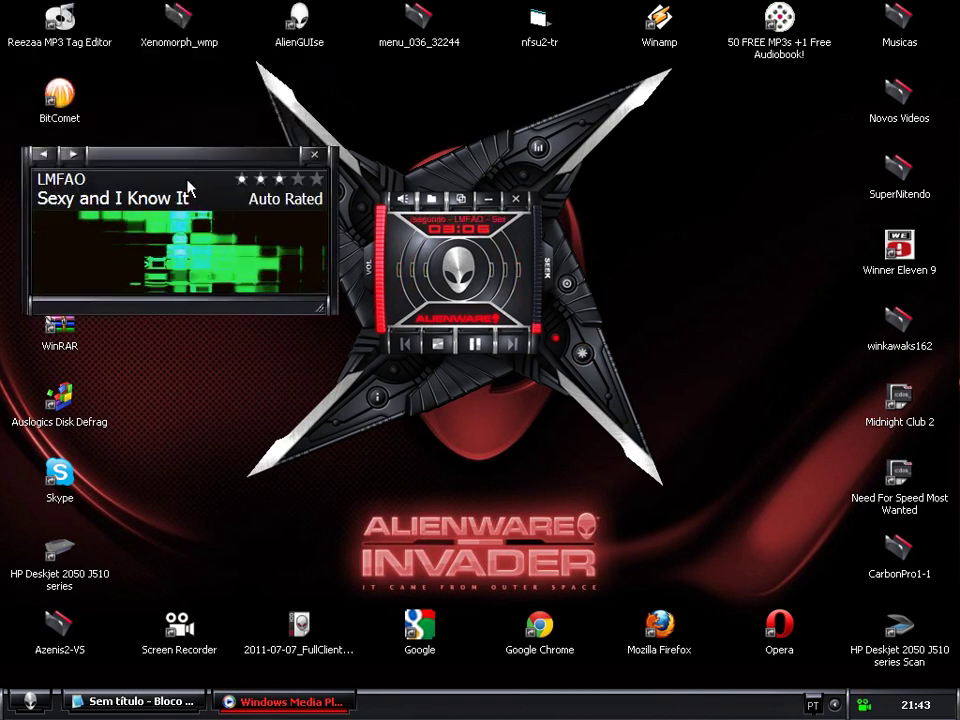
{"action": "left_click", "coordinate": [318, 163]}
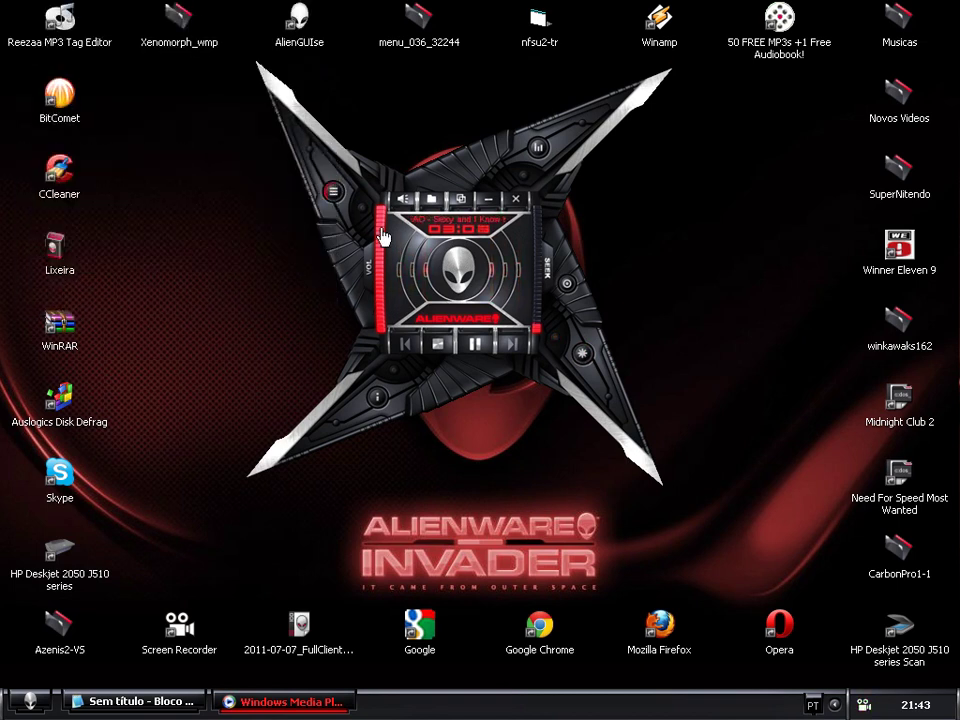
{"action": "left_click", "coordinate": [568, 286]}
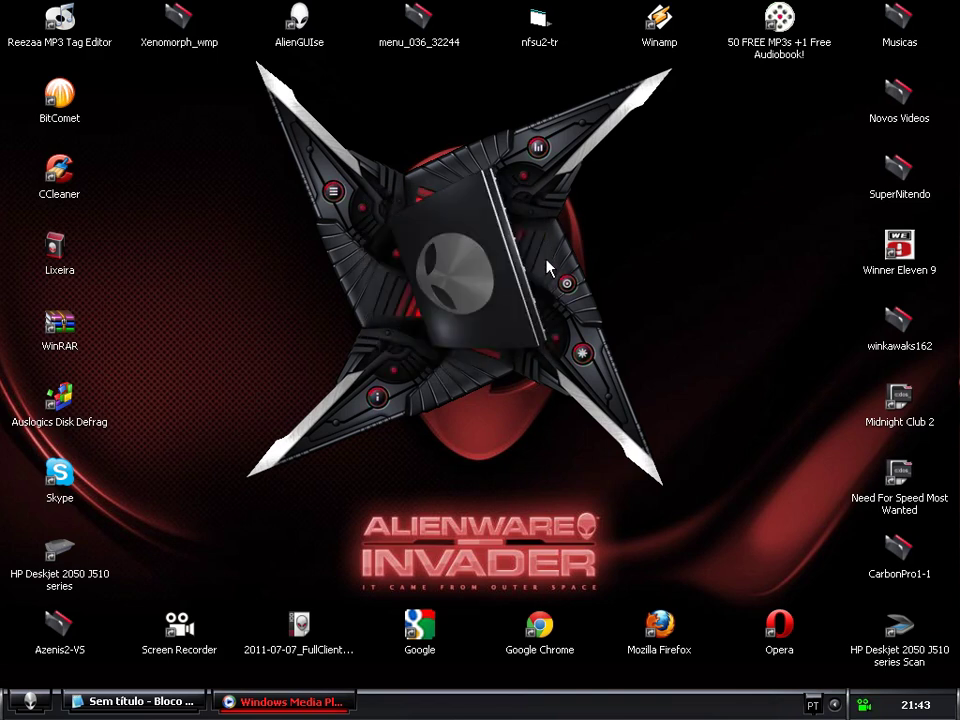
Step: Open the skin's equalizer window, move it clear of the corner to examine its controls, and close it
{"action": "left_click", "coordinate": [537, 150]}
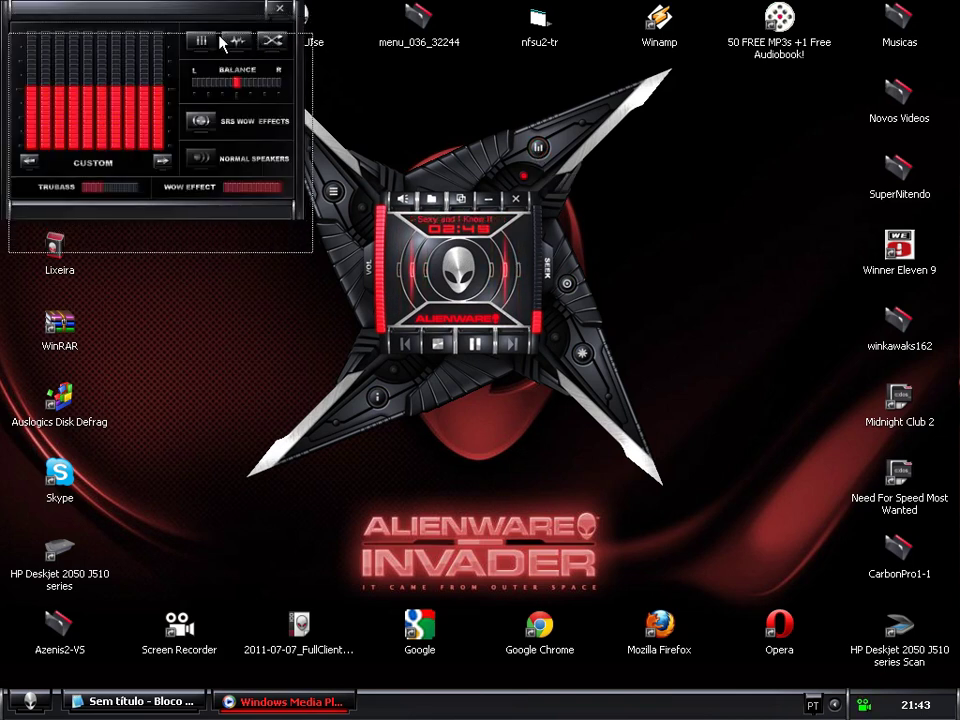
{"action": "left_click_drag", "start_coordinate": [220, 39], "coordinate": [233, 92]}
{"action": "left_click_drag", "start_coordinate": [154, 154], "coordinate": [122, 155]}
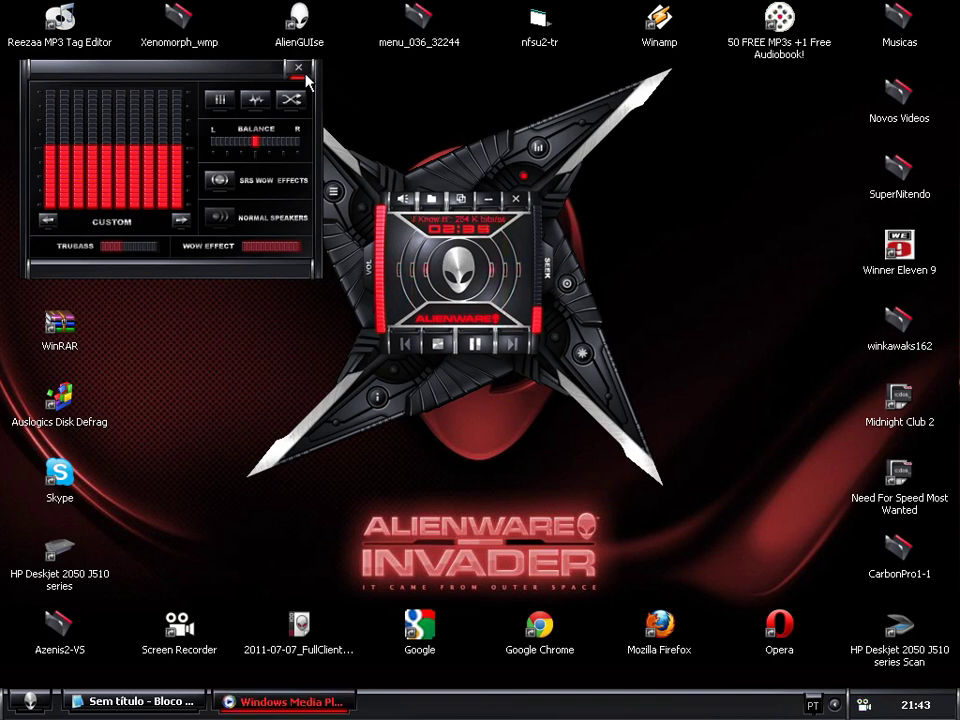
{"action": "left_click", "coordinate": [293, 103]}
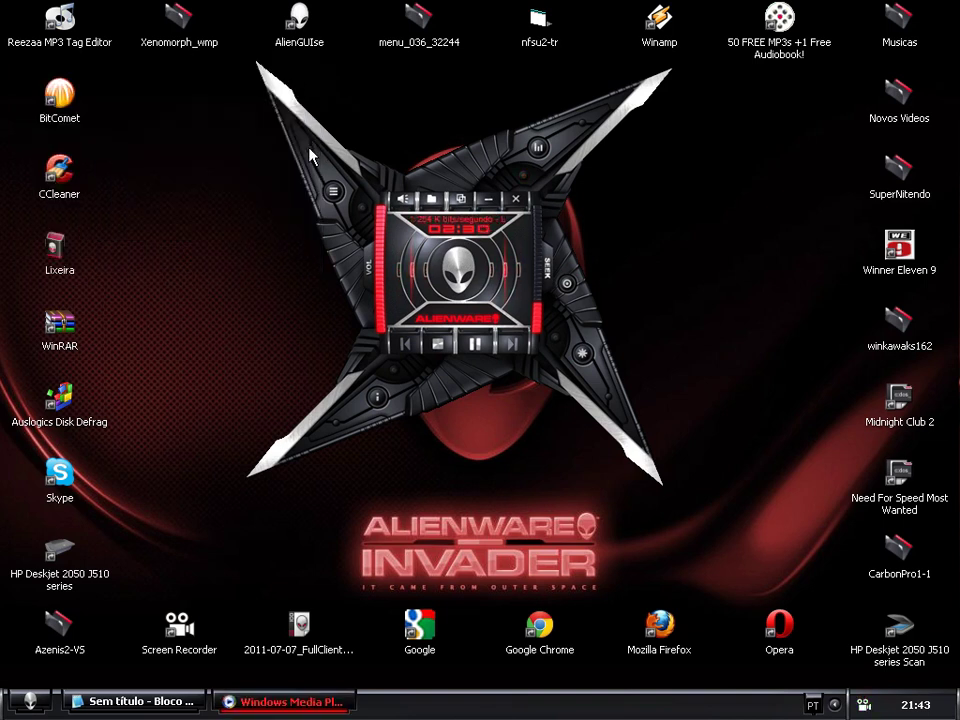
Step: Shift the player skin slightly and show Todas as Músicas in its playlist window
{"action": "left_click_drag", "start_coordinate": [313, 157], "coordinate": [293, 152]}
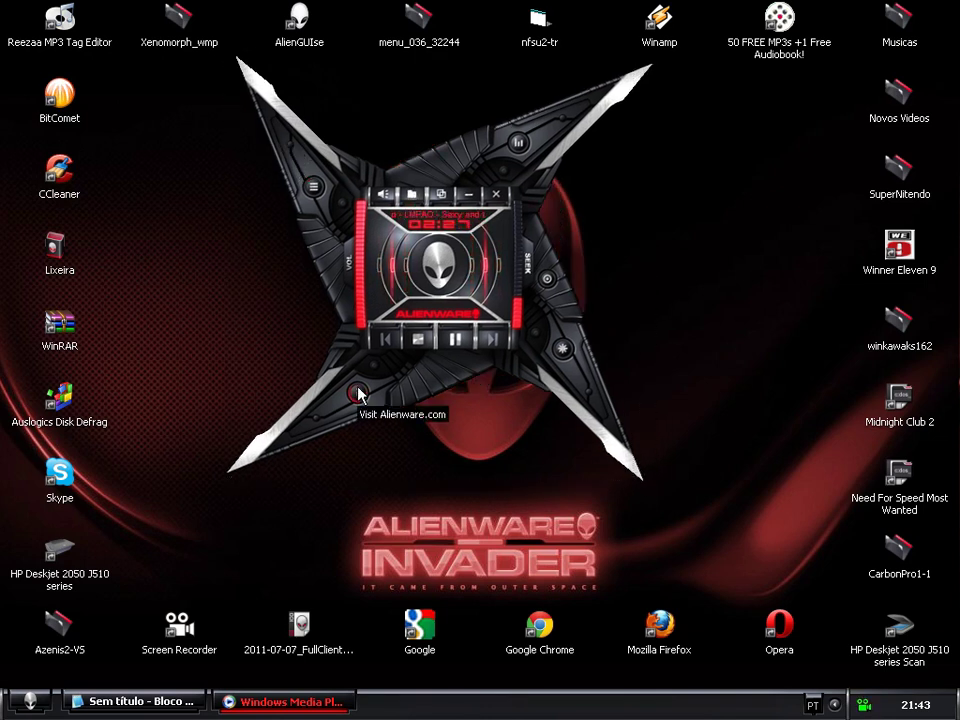
{"action": "left_click", "coordinate": [315, 189]}
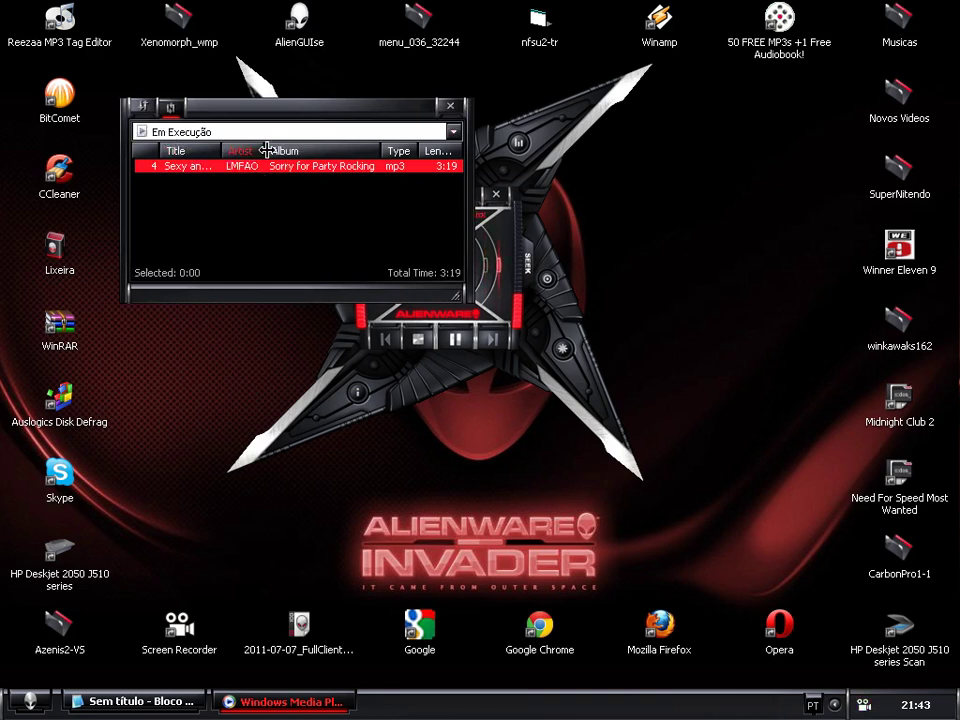
{"action": "left_click", "coordinate": [160, 138]}
{"action": "left_click", "coordinate": [160, 138]}
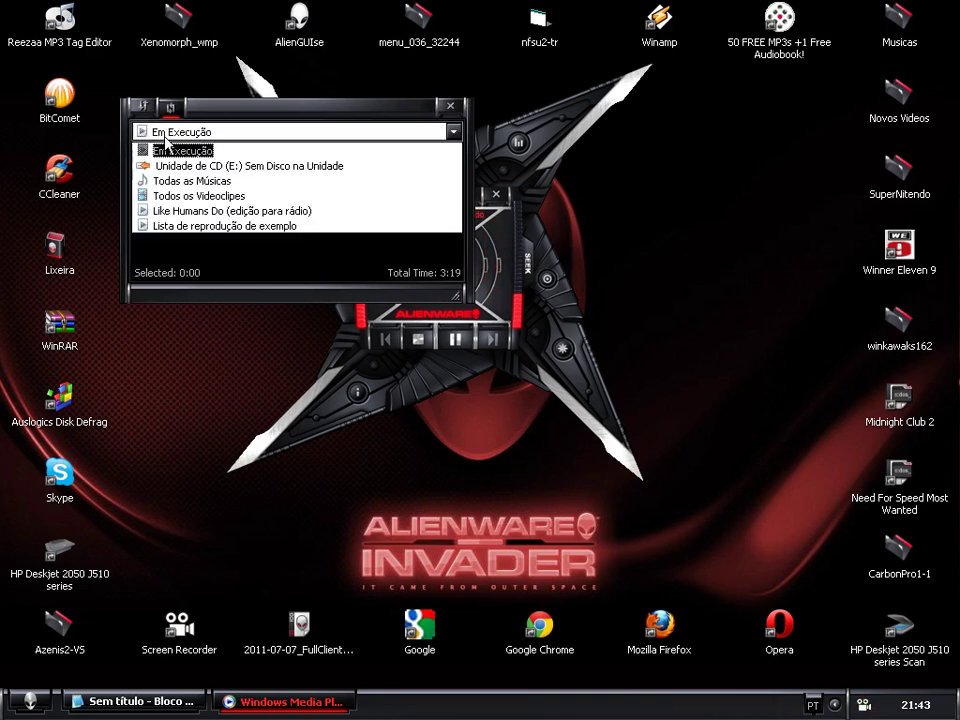
{"action": "left_click", "coordinate": [196, 181]}
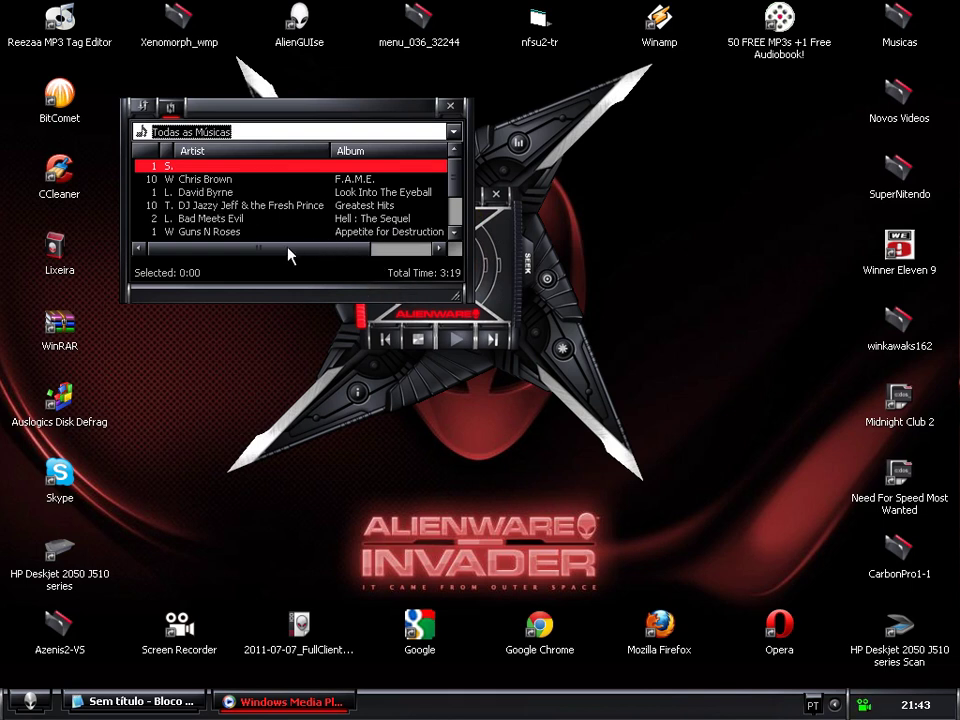
Step: Select the Chris Brown track in the playlist, look over the list, and play the DJ Jazzy Jeff & the Fresh Prince track
{"action": "left_click_drag", "start_coordinate": [294, 246], "coordinate": [161, 184]}
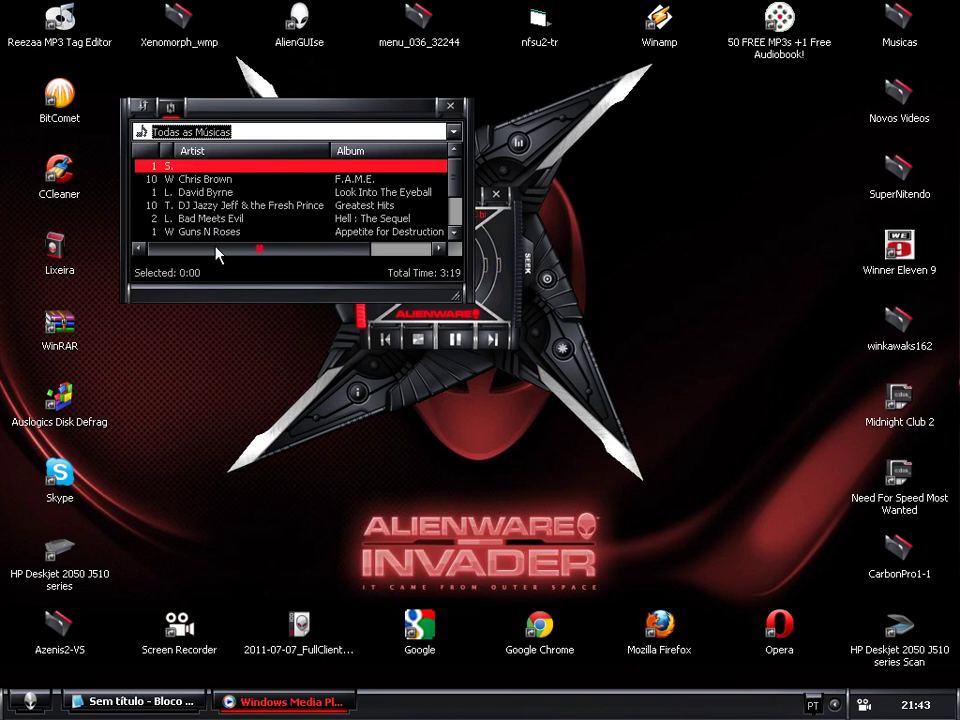
{"action": "left_click", "coordinate": [203, 180]}
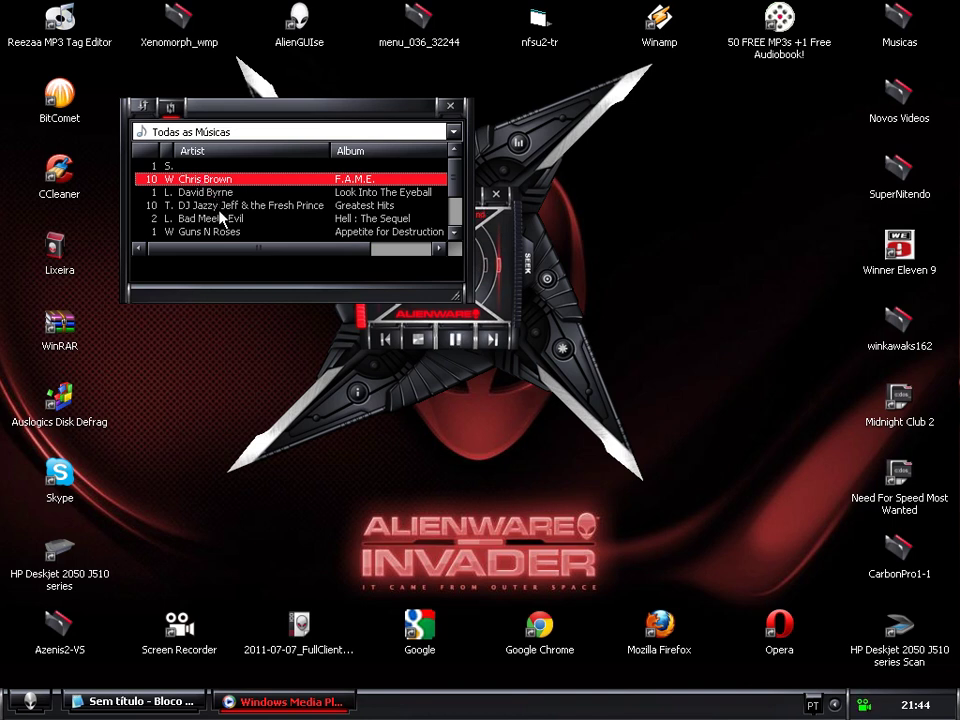
{"action": "left_click_drag", "start_coordinate": [240, 258], "coordinate": [270, 251]}
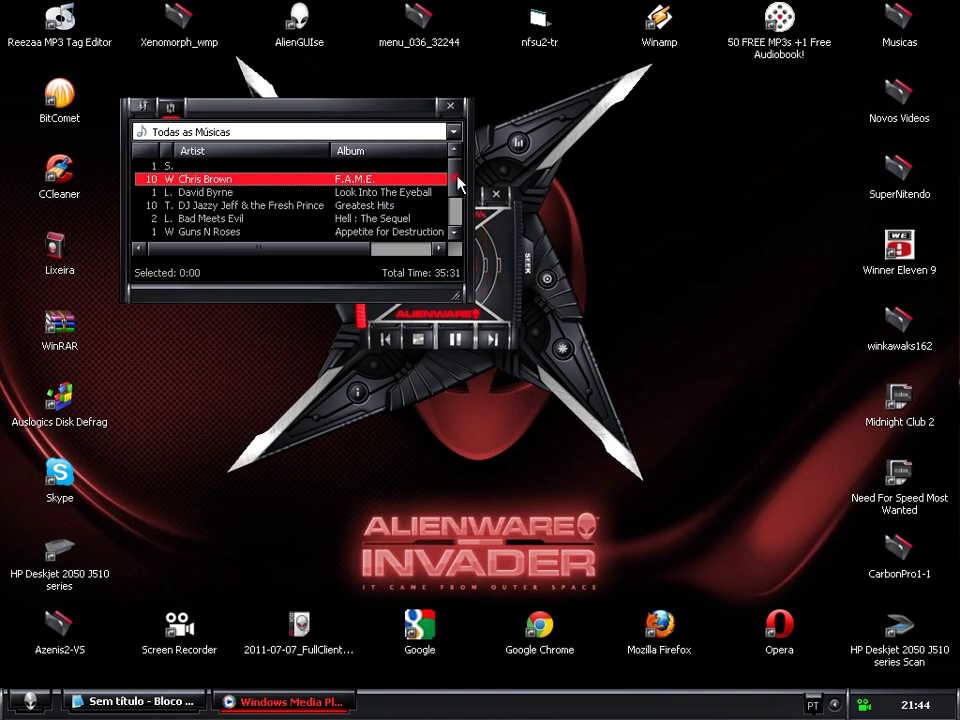
{"action": "scroll", "coordinate": [458, 188], "scroll_direction": "down", "scroll_amount": 2}
{"action": "left_click", "coordinate": [455, 234]}
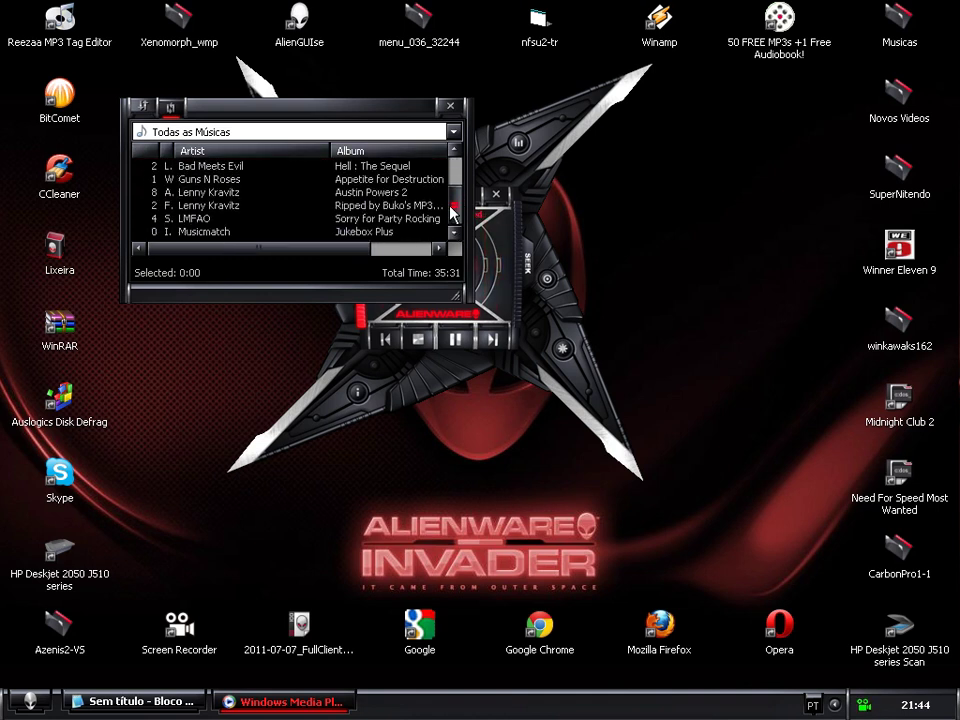
{"action": "scroll", "coordinate": [452, 213], "scroll_direction": "up", "scroll_amount": 2}
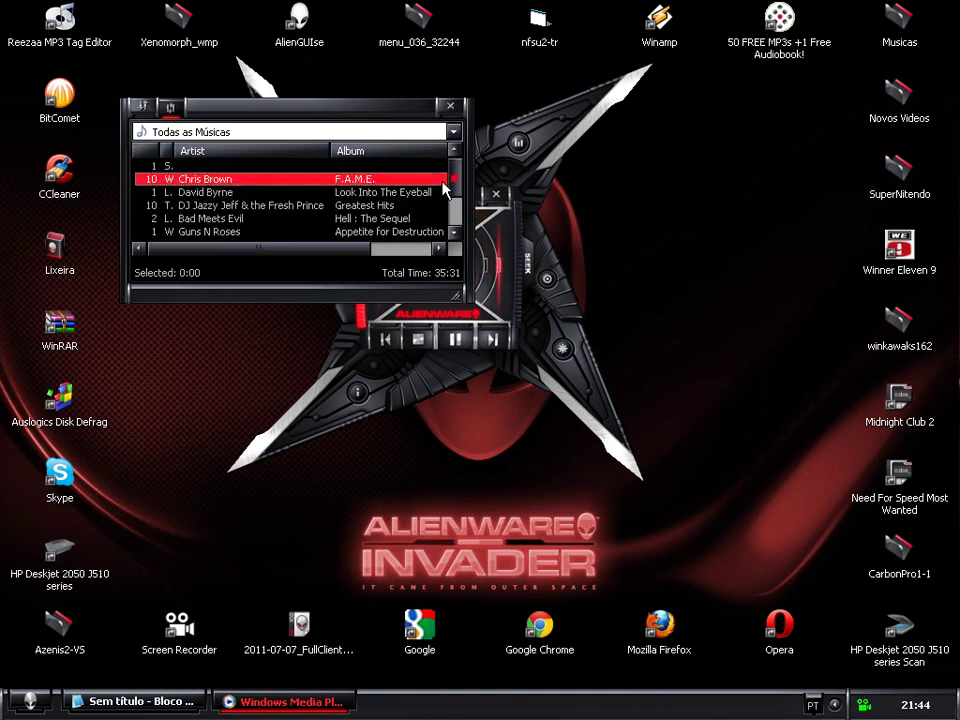
{"action": "double_click", "coordinate": [229, 207]}
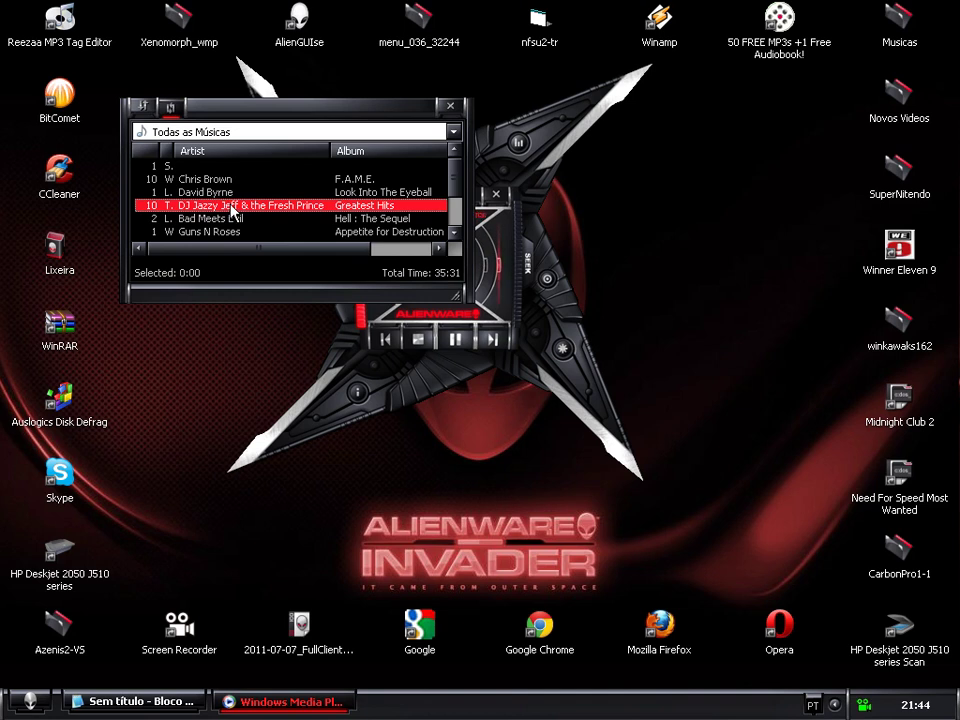
Step: Look over the rest of the playlist and its Type and Length columns, and close the playlist window
{"action": "left_click_drag", "start_coordinate": [262, 249], "coordinate": [481, 210]}
{"action": "scroll", "coordinate": [483, 206], "scroll_direction": "down", "scroll_amount": 2}
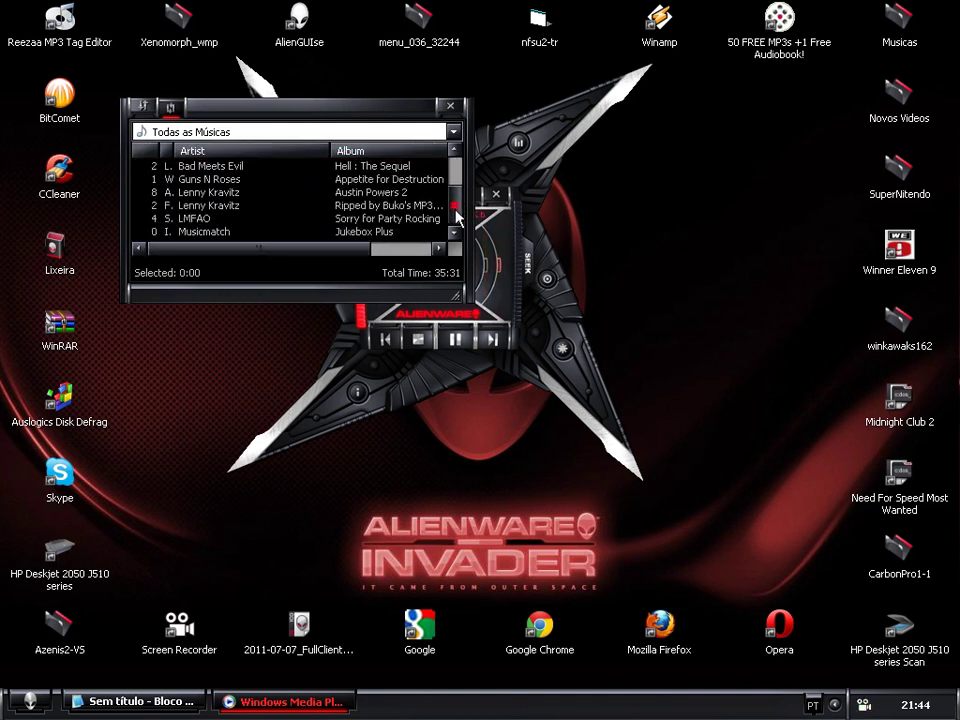
{"action": "left_click_drag", "start_coordinate": [330, 249], "coordinate": [440, 250]}
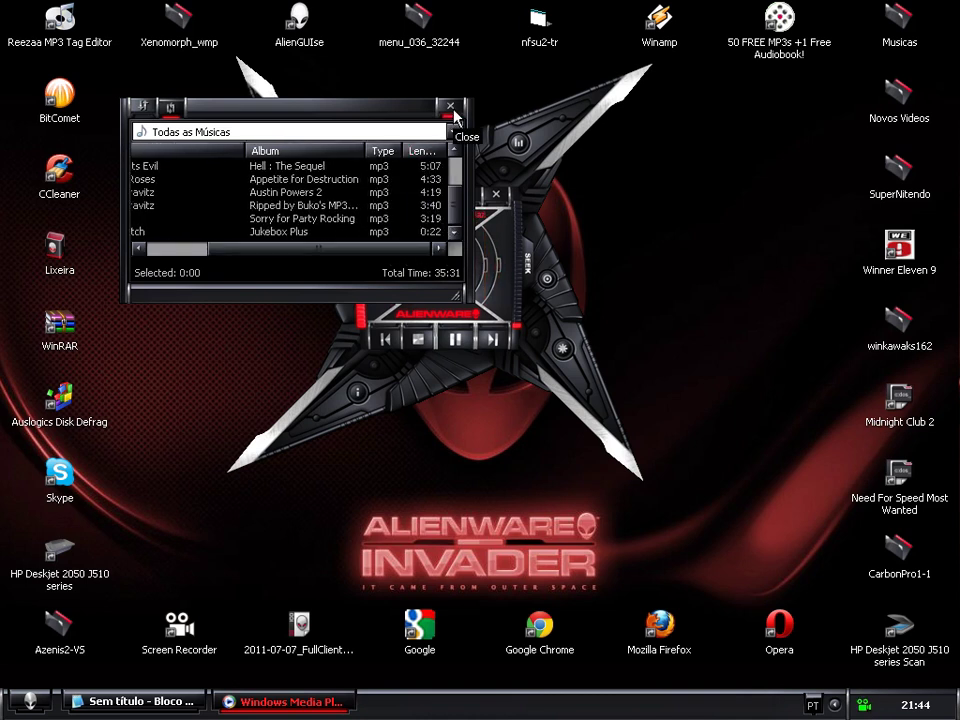
{"action": "left_click", "coordinate": [452, 110]}
{"action": "right_click", "coordinate": [236, 258]}
{"action": "left_click", "coordinate": [247, 281]}
Step: Switch to Notepad and add the line "e so vcs virem no meu blog" below the skins introduction
{"action": "left_click", "coordinate": [133, 701]}
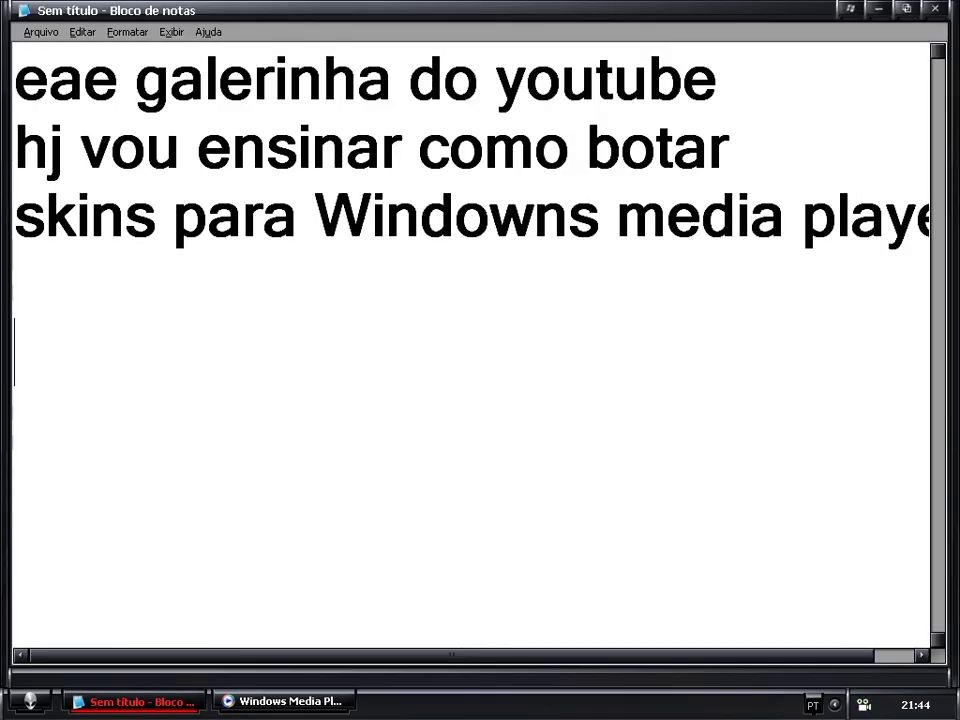
{"action": "type", "text": "e "}
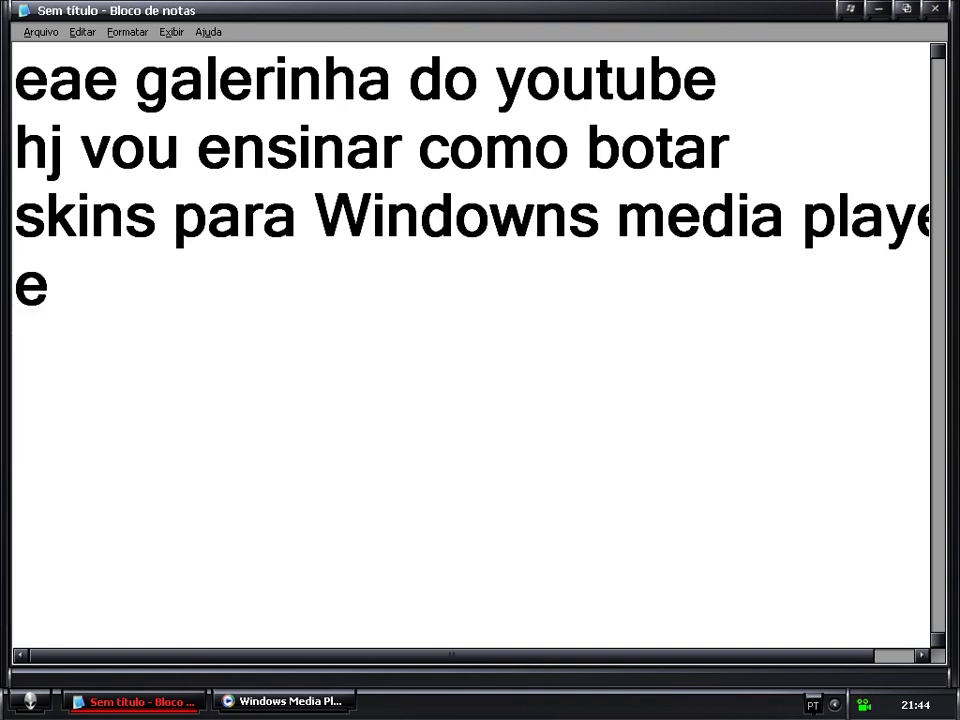
{"action": "type", "text": "so vcs vi"}
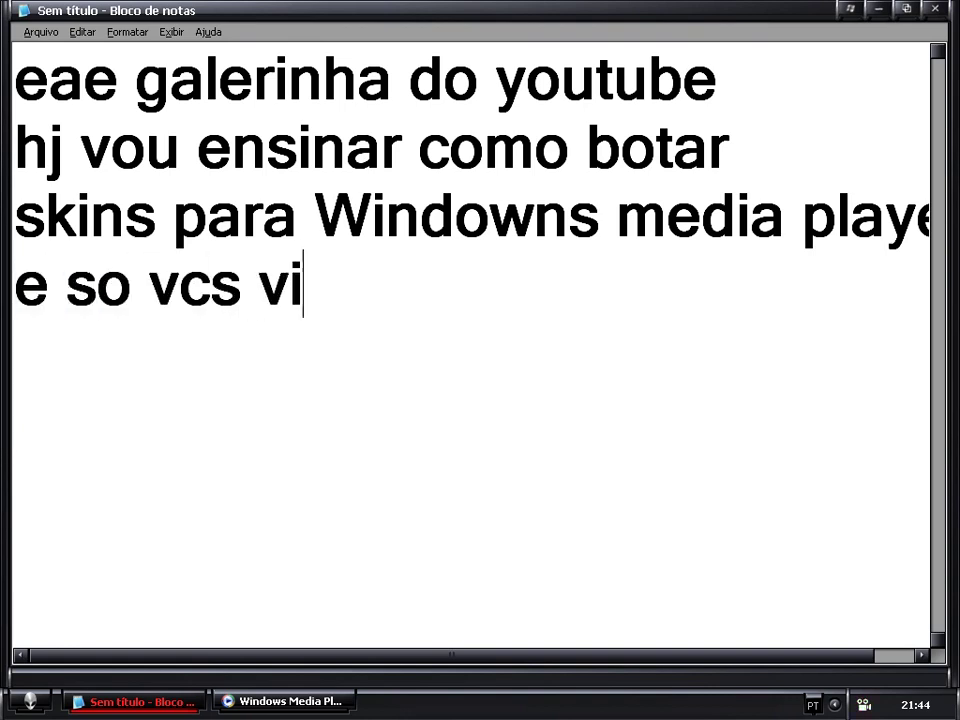
{"action": "type", "text": "rem no meu"}
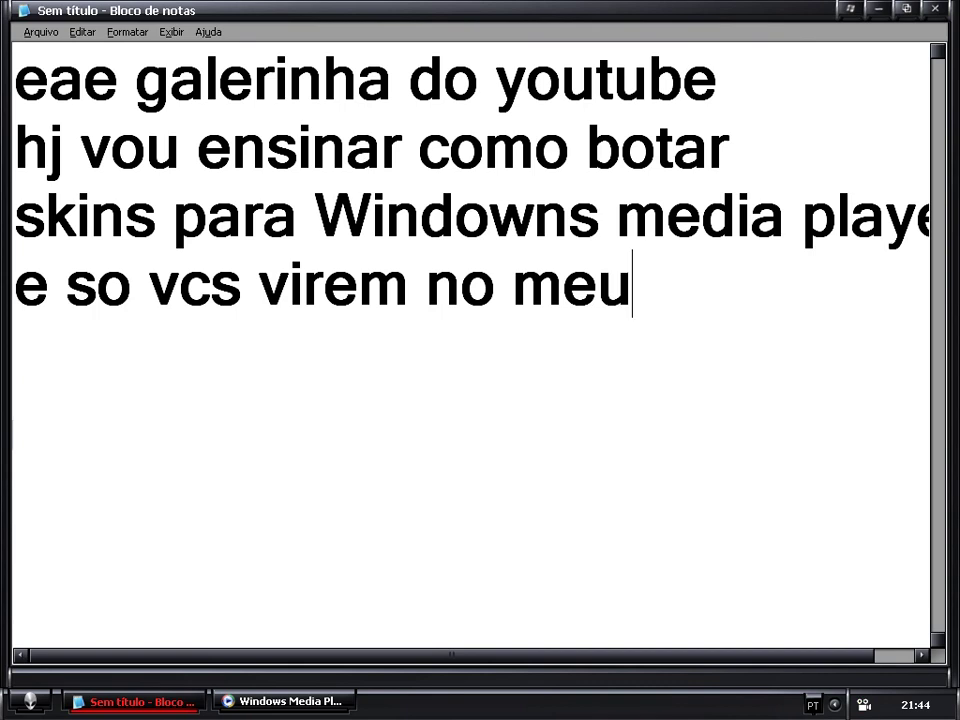
{"action": "type", "text": " blog"}
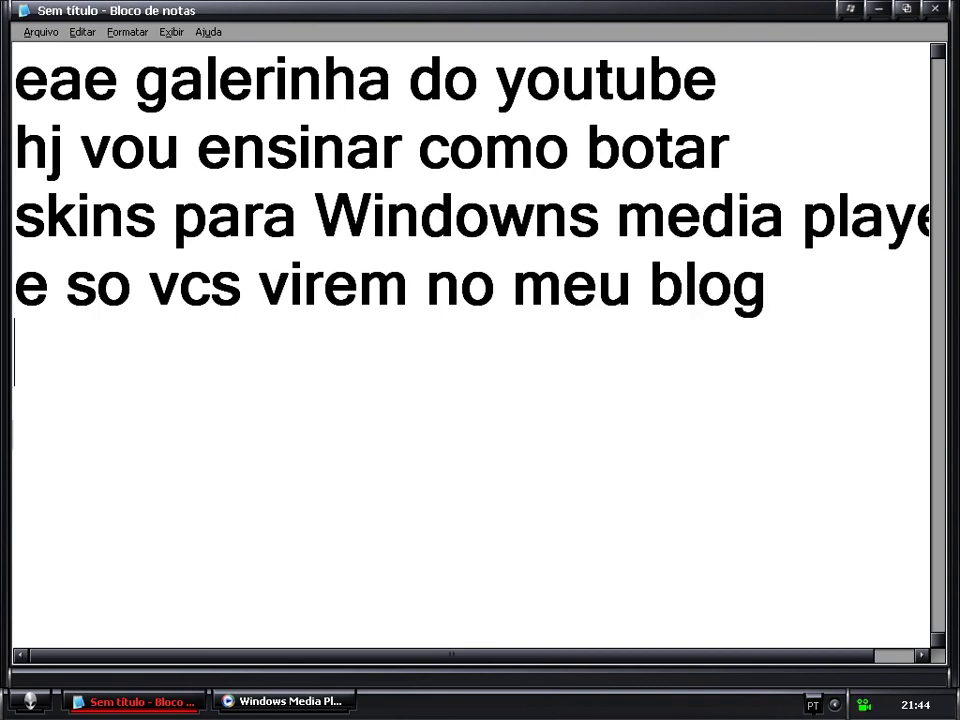
{"action": "key", "text": "Return"}
Step: Add the line "e ter windowns media player" below the blog sentence
{"action": "type", "text": "e ter "}
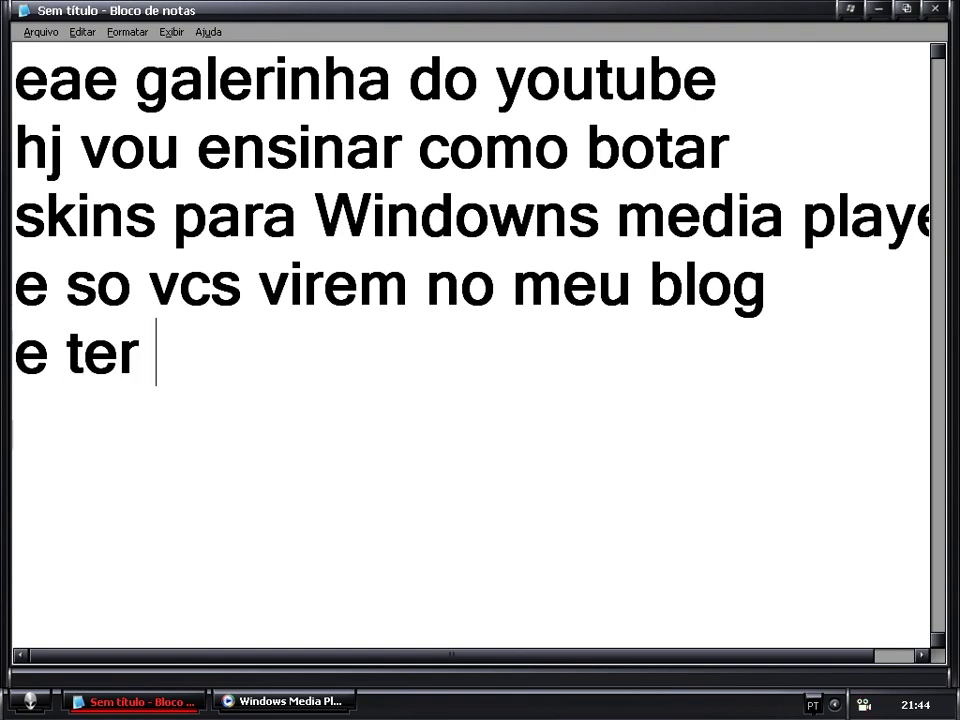
{"action": "type", "text": "window"}
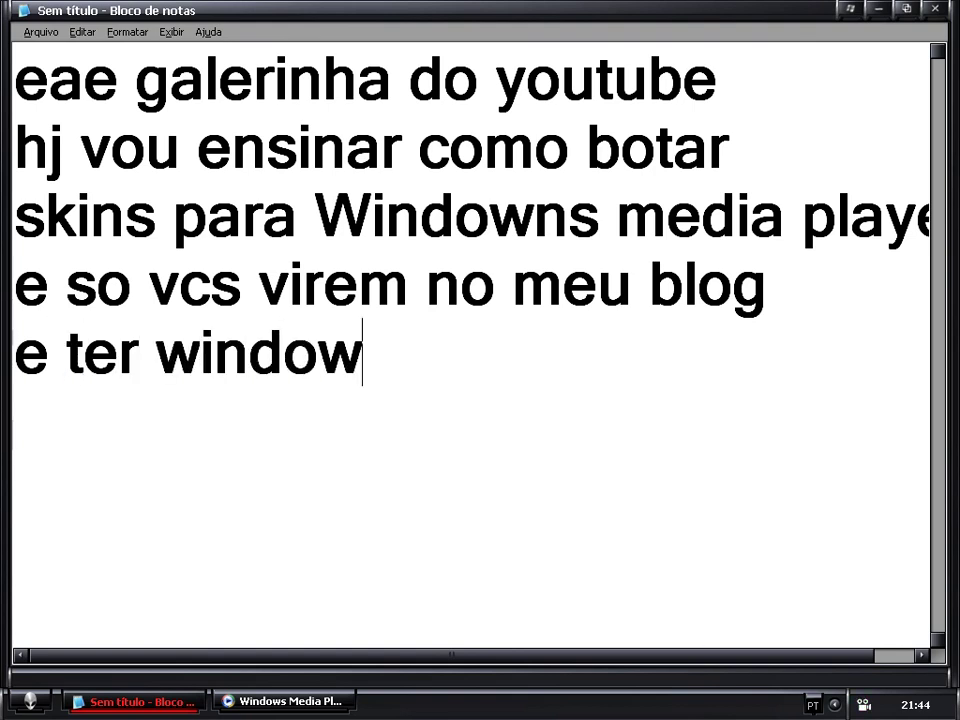
{"action": "type", "text": "ns med"}
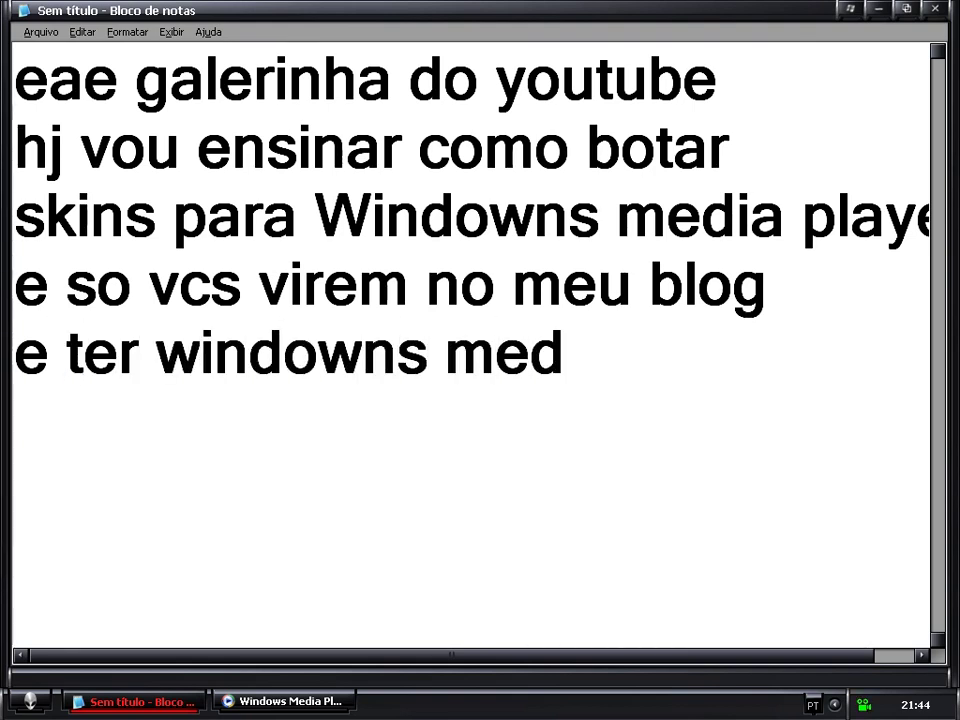
{"action": "type", "text": "ia pl"}
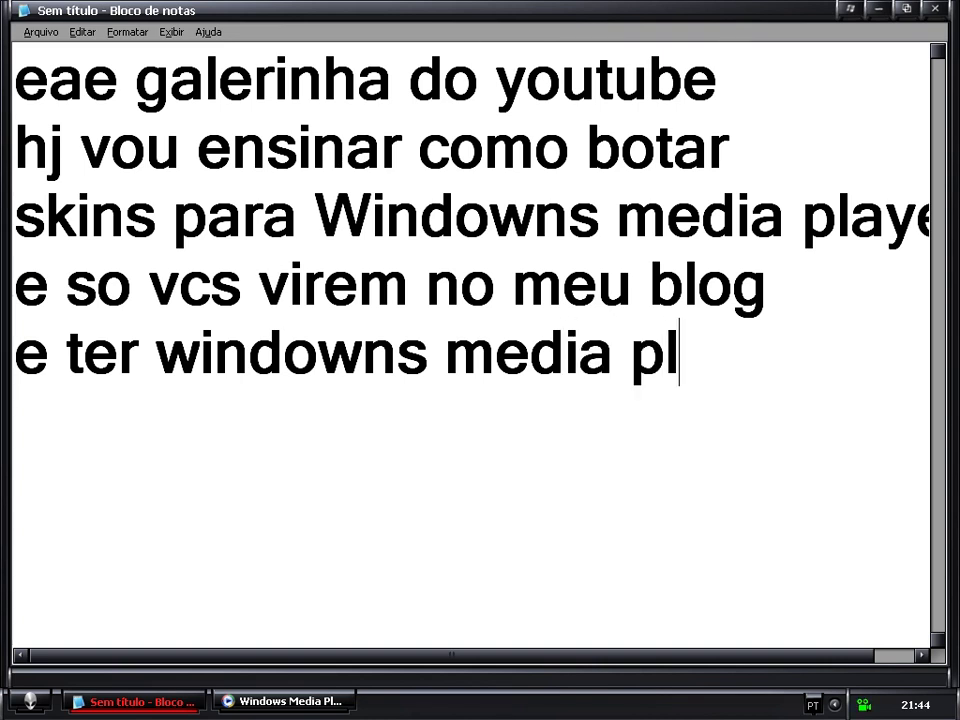
{"action": "type", "text": "ayr"}
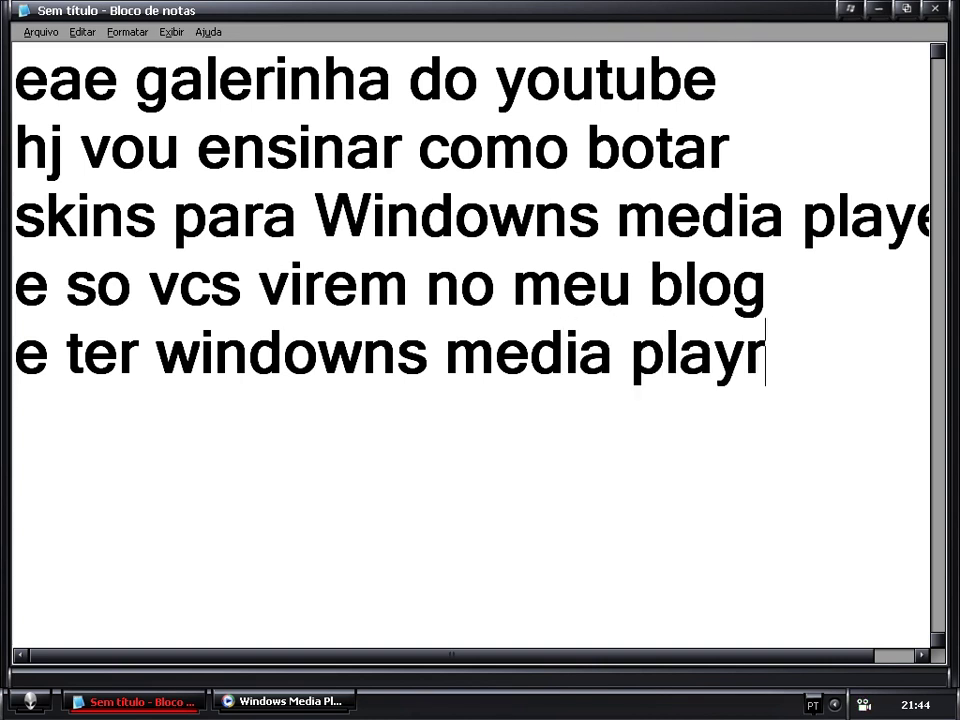
{"action": "key", "text": "BackSpace"}
{"action": "type", "text": "er"}
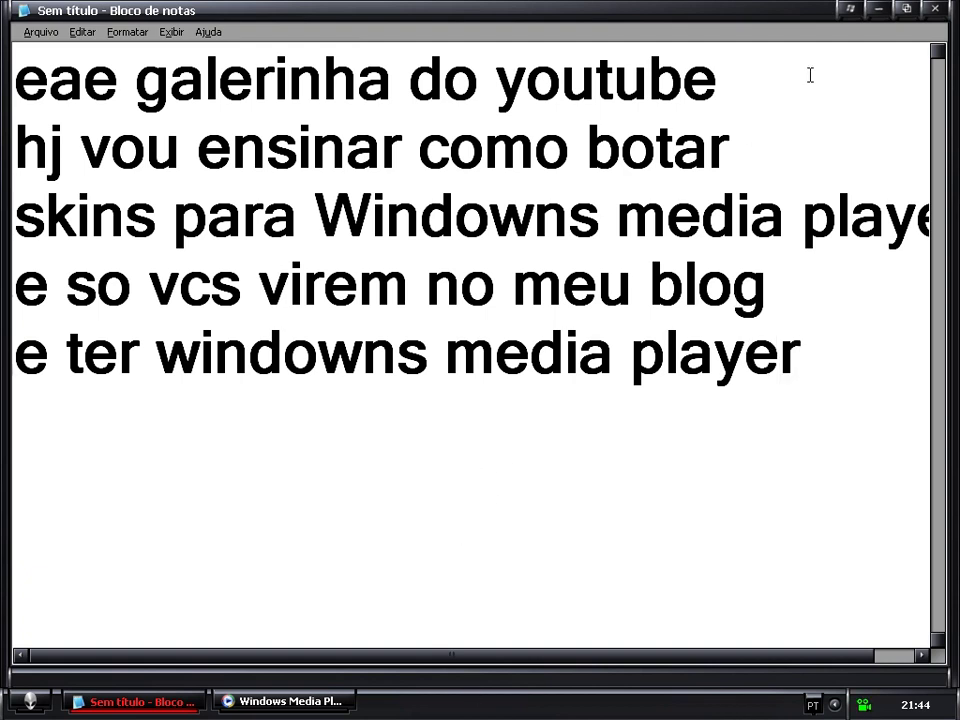
Step: Minimize the notes, launch the Opera browser, and close its YouTube tab to reach Speed Dial
{"action": "left_click", "coordinate": [878, 10]}
{"action": "right_click", "coordinate": [416, 476]}
{"action": "key", "text": "Escape"}
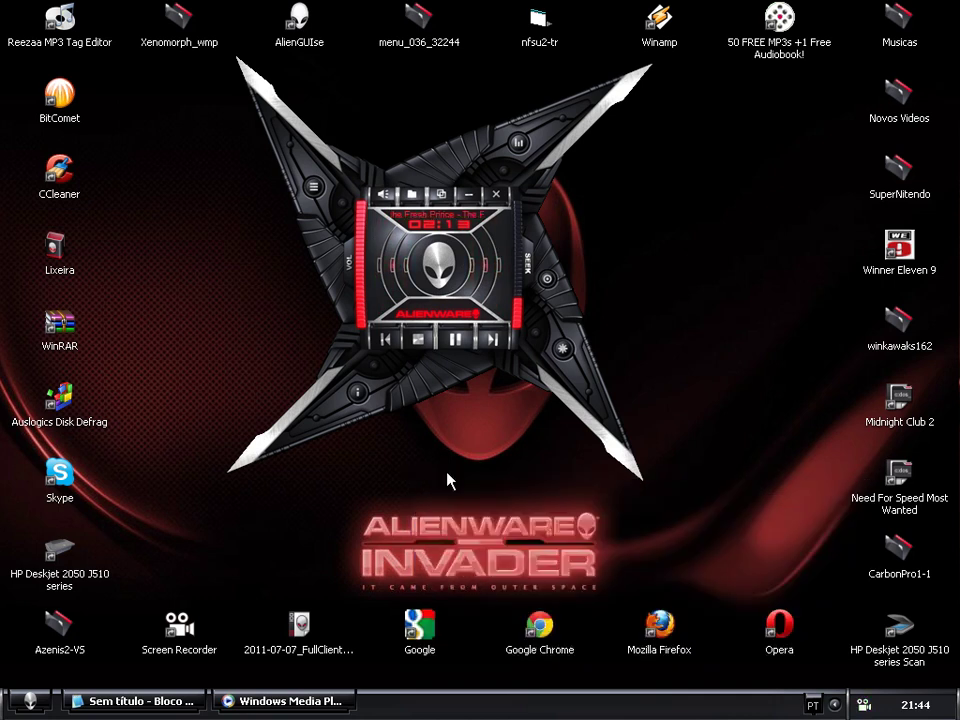
{"action": "double_click", "coordinate": [775, 630]}
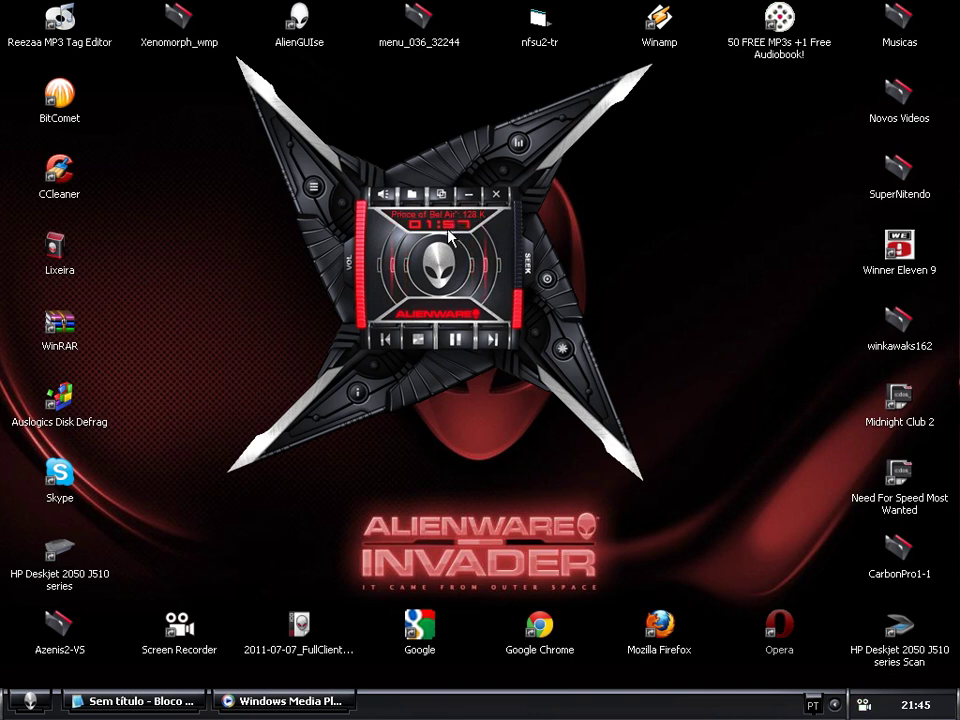
{"action": "left_click", "coordinate": [549, 283]}
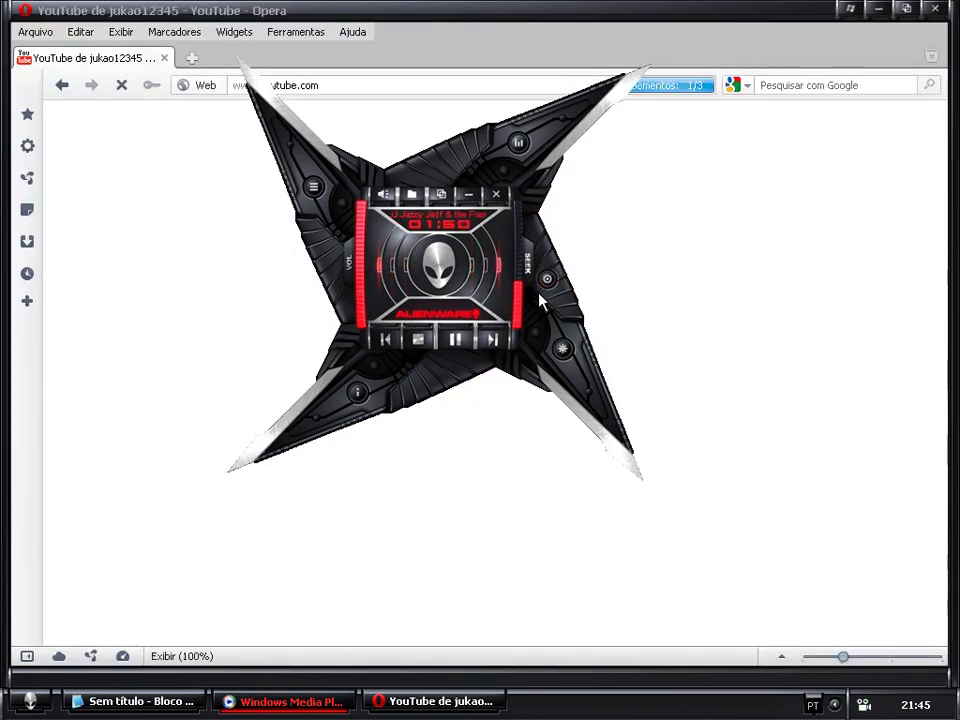
{"action": "left_click", "coordinate": [167, 64]}
{"action": "left_click", "coordinate": [165, 59]}
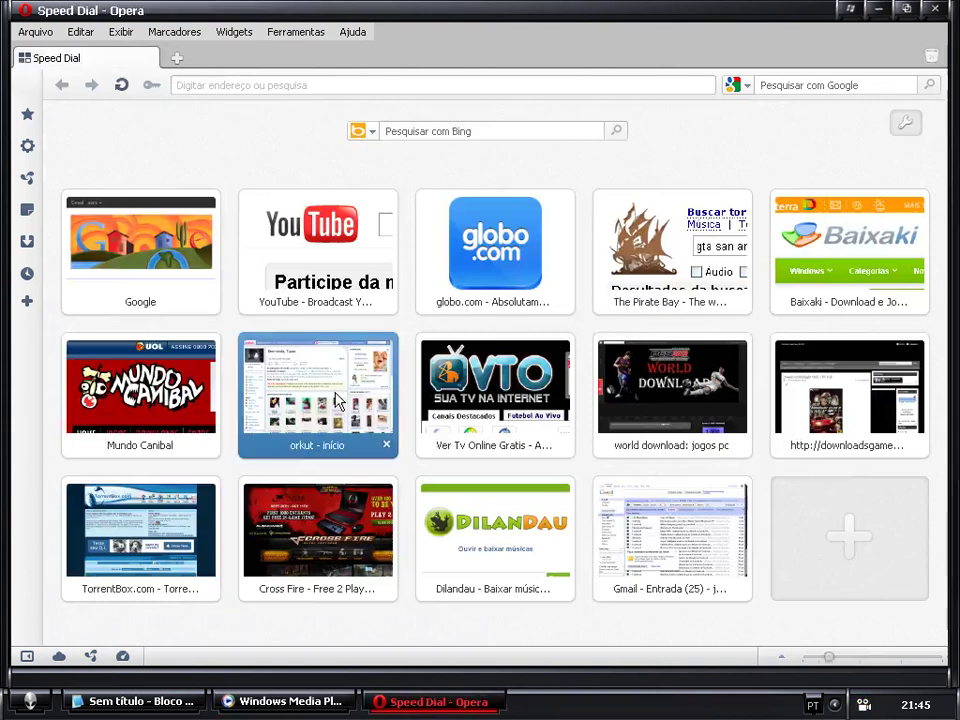
Step: Open the Downloads games online blog from Speed Dial and look through its two Windows Media Player skin posts
{"action": "left_click", "coordinate": [798, 412]}
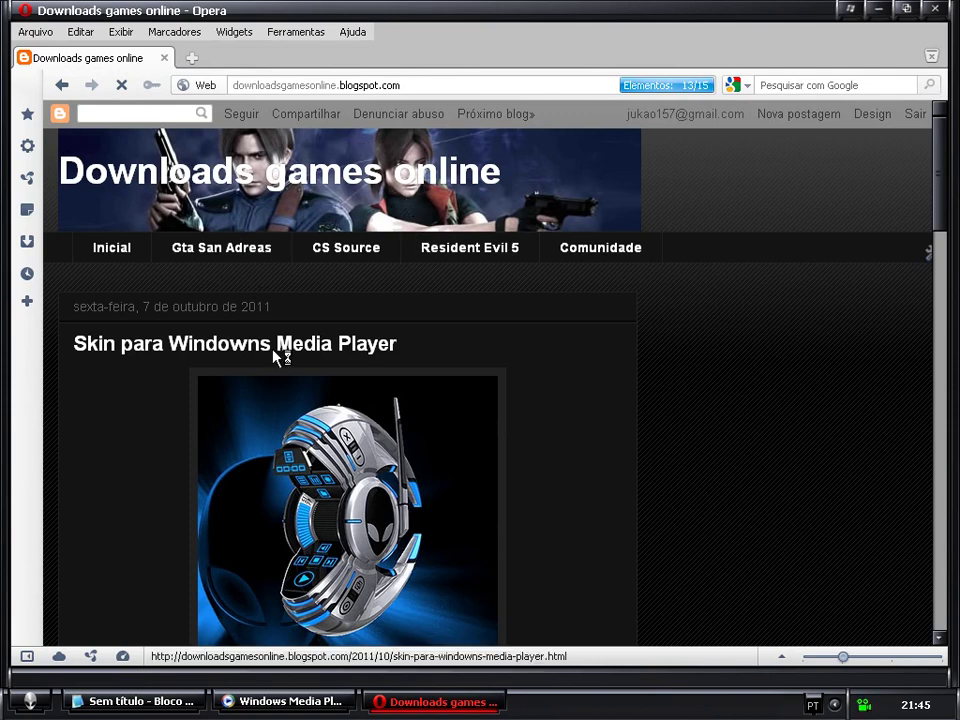
{"action": "scroll", "coordinate": [946, 203], "scroll_direction": "down", "scroll_amount": 8}
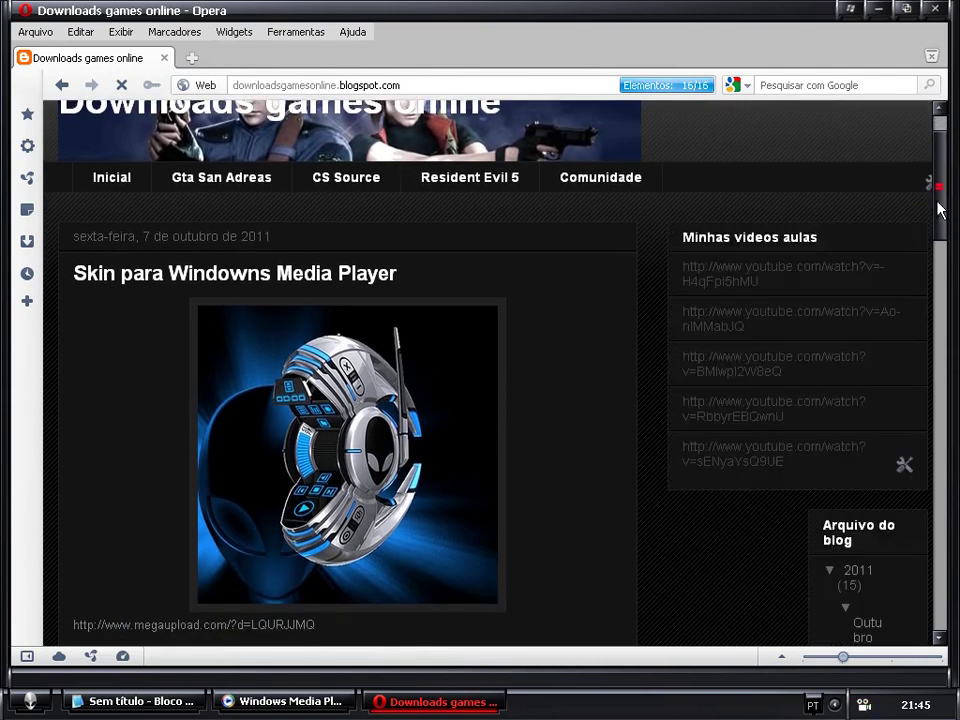
{"action": "scroll", "coordinate": [906, 300], "scroll_direction": "down", "scroll_amount": 4}
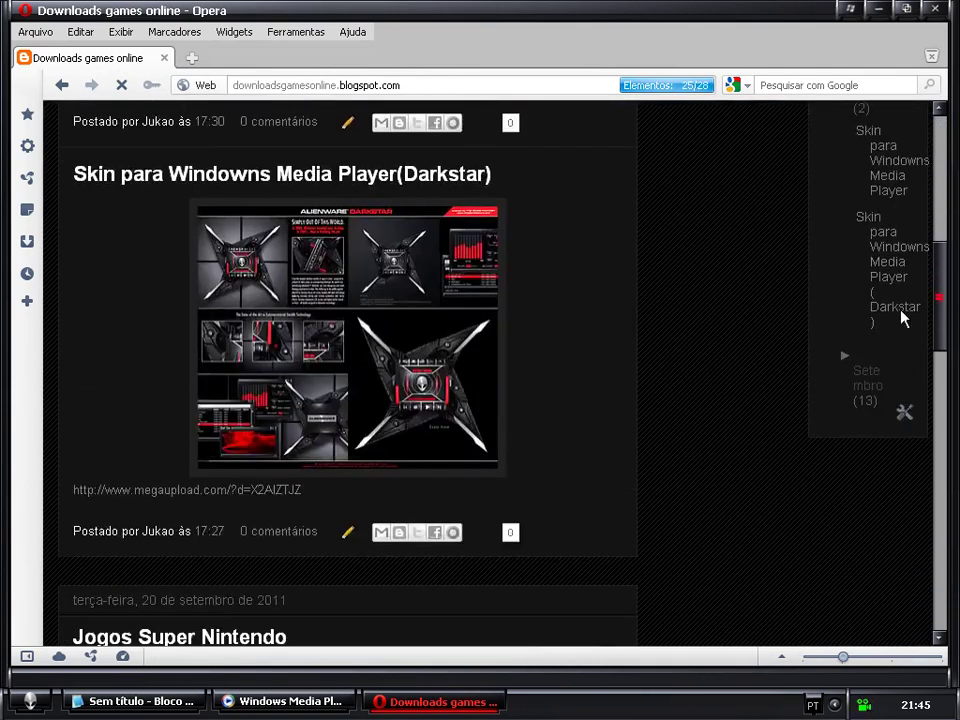
{"action": "scroll", "coordinate": [900, 290], "scroll_direction": "up", "scroll_amount": 8}
{"action": "scroll", "coordinate": [897, 232], "scroll_direction": "up", "scroll_amount": 1}
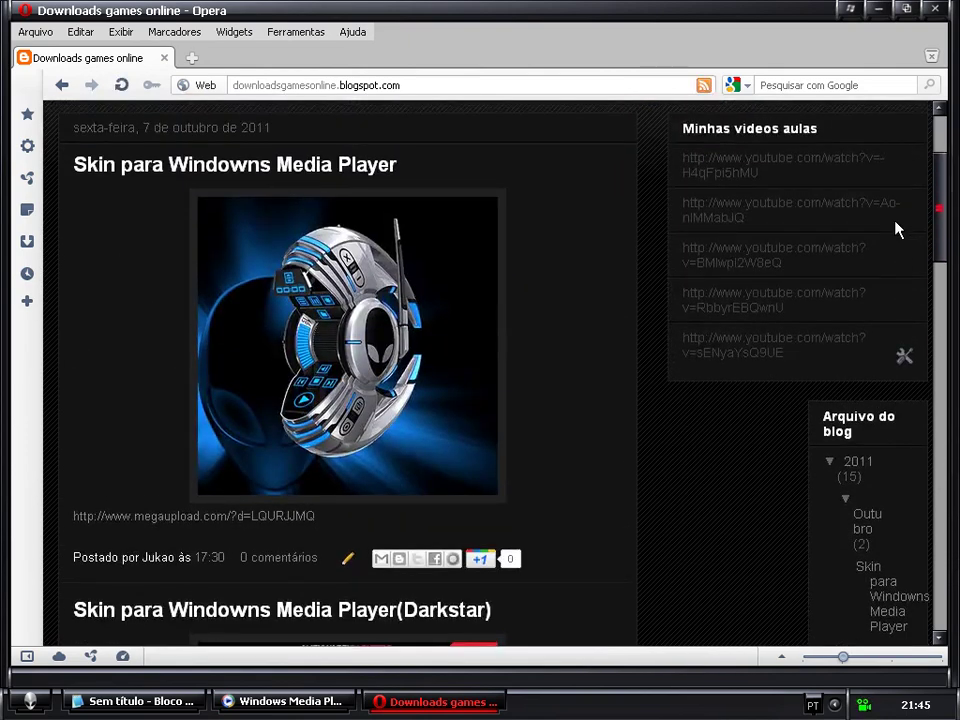
Step: Switch to Notepad and add the line "esse azul e o Invader" at the end of the notes
{"action": "left_click", "coordinate": [161, 701]}
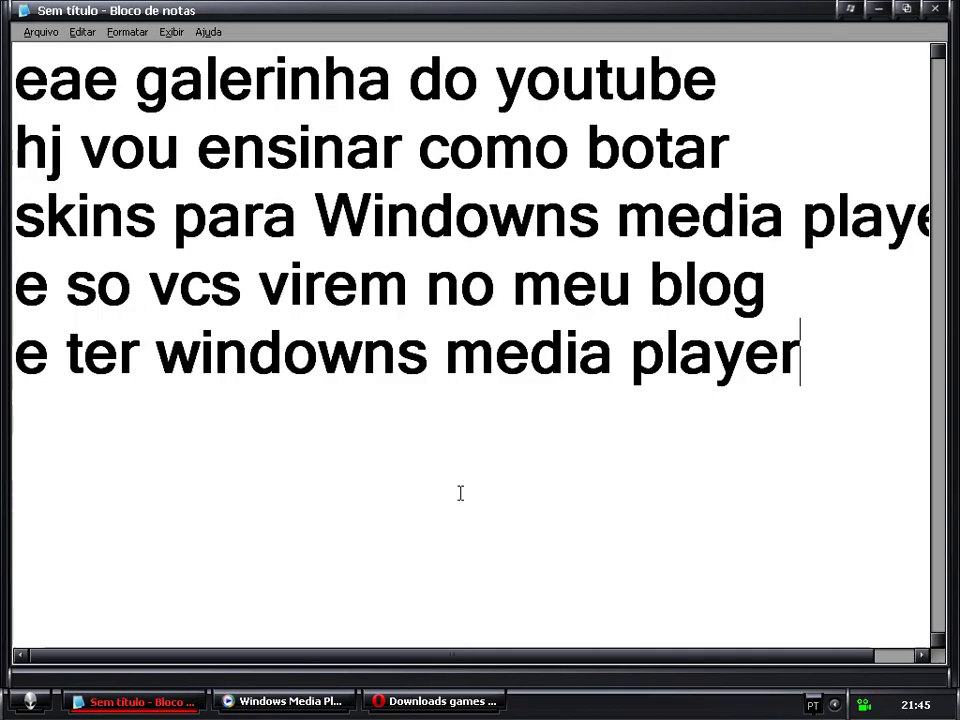
{"action": "key", "text": "Return"}
{"action": "type", "text": "e"}
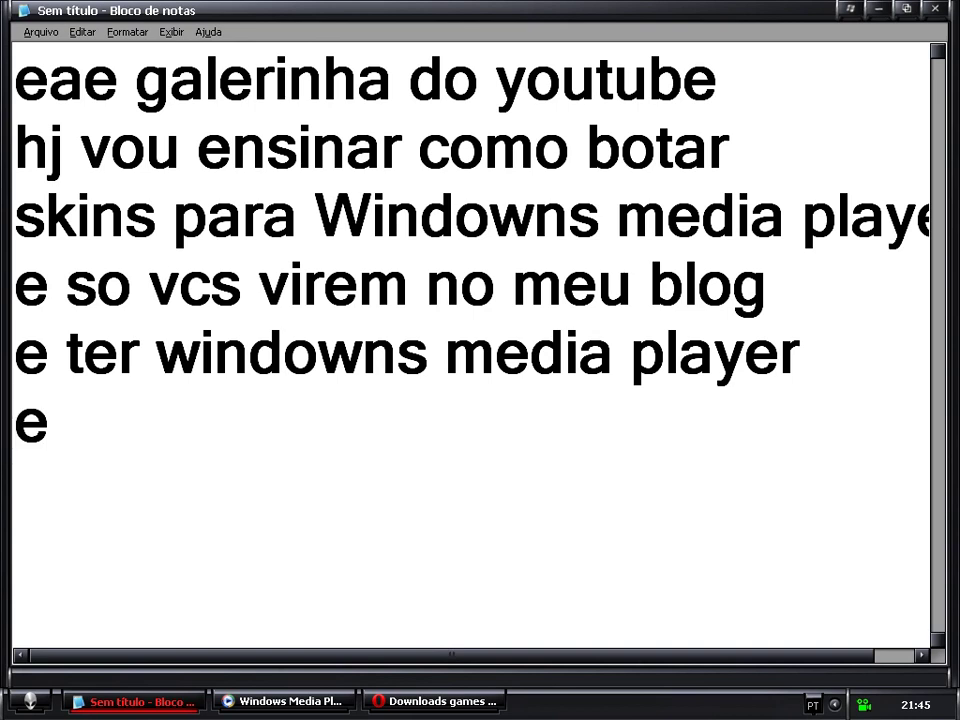
{"action": "type", "text": "sse"}
{"action": "key", "text": "BackSpace"}
{"action": "key", "text": "BackSpace"}
{"action": "key", "text": "BackSpace"}
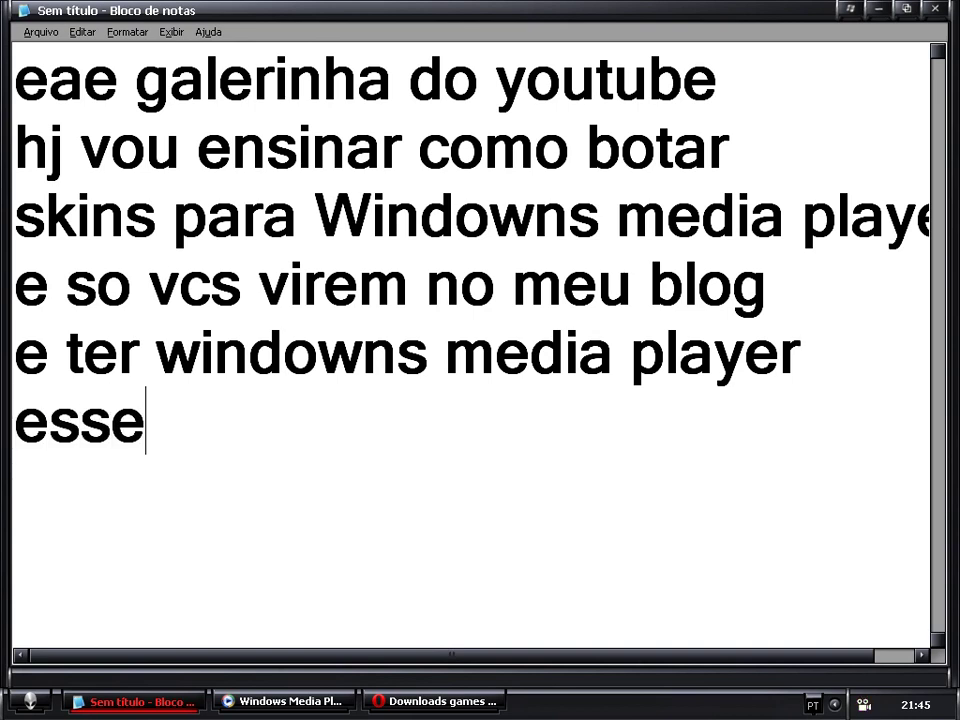
{"action": "type", "text": "se azu"}
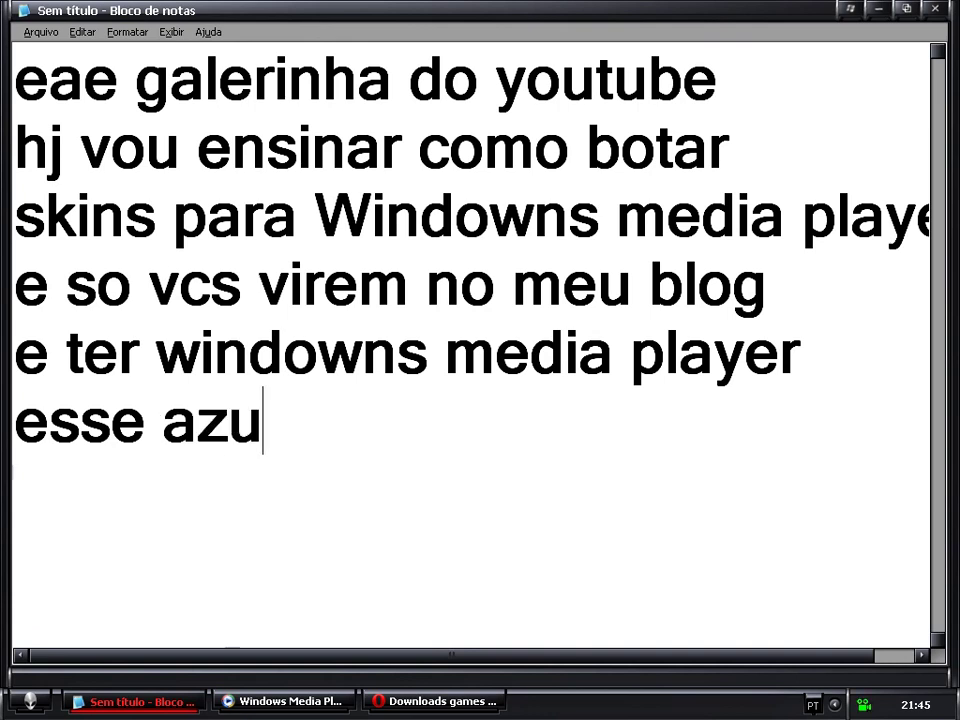
{"action": "type", "text": "l e o "}
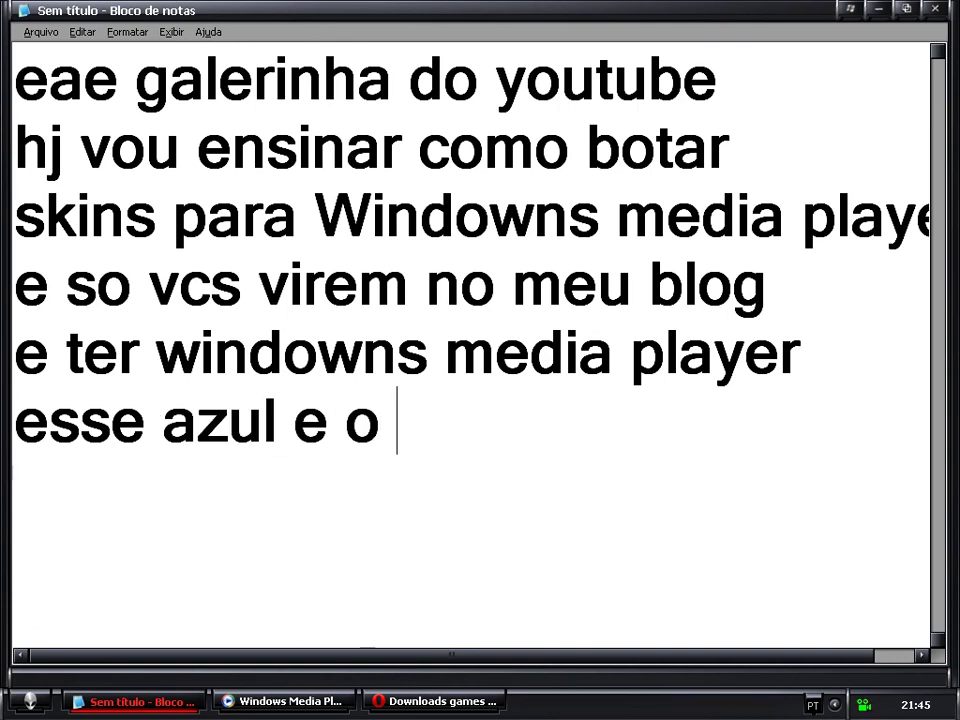
{"action": "type", "text": "IN"}
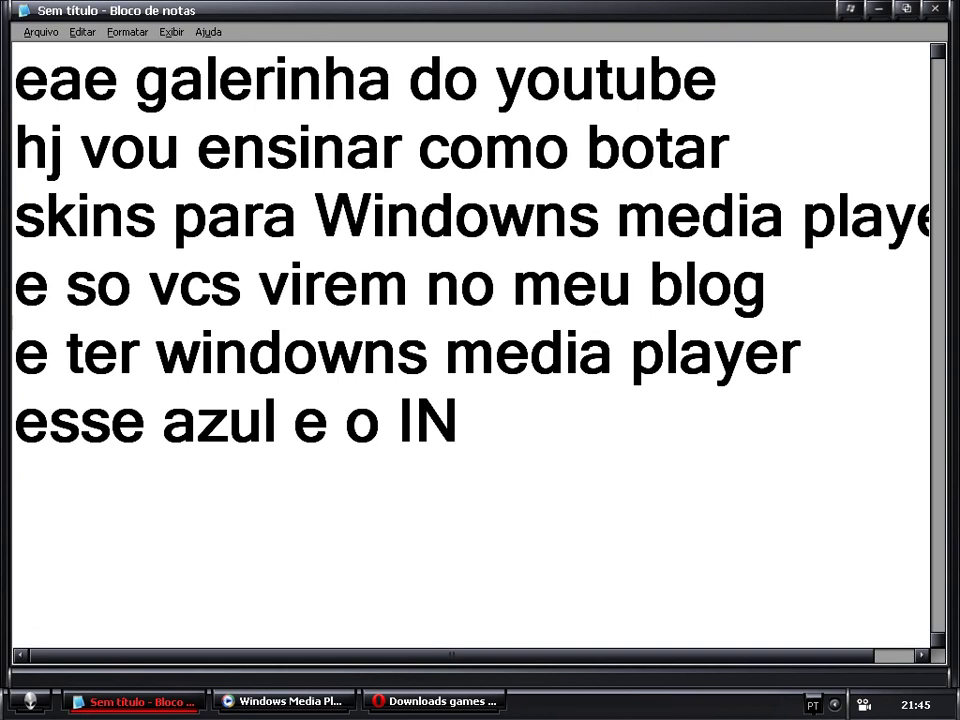
{"action": "key", "text": "BackSpace"}
{"action": "type", "text": "n"}
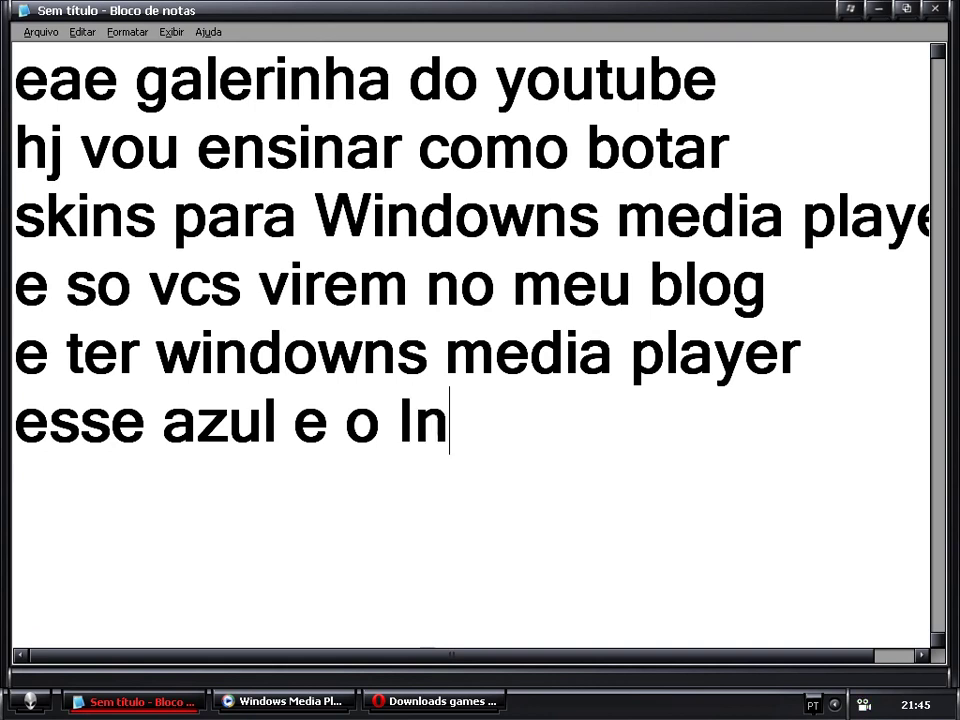
{"action": "type", "text": "vader"}
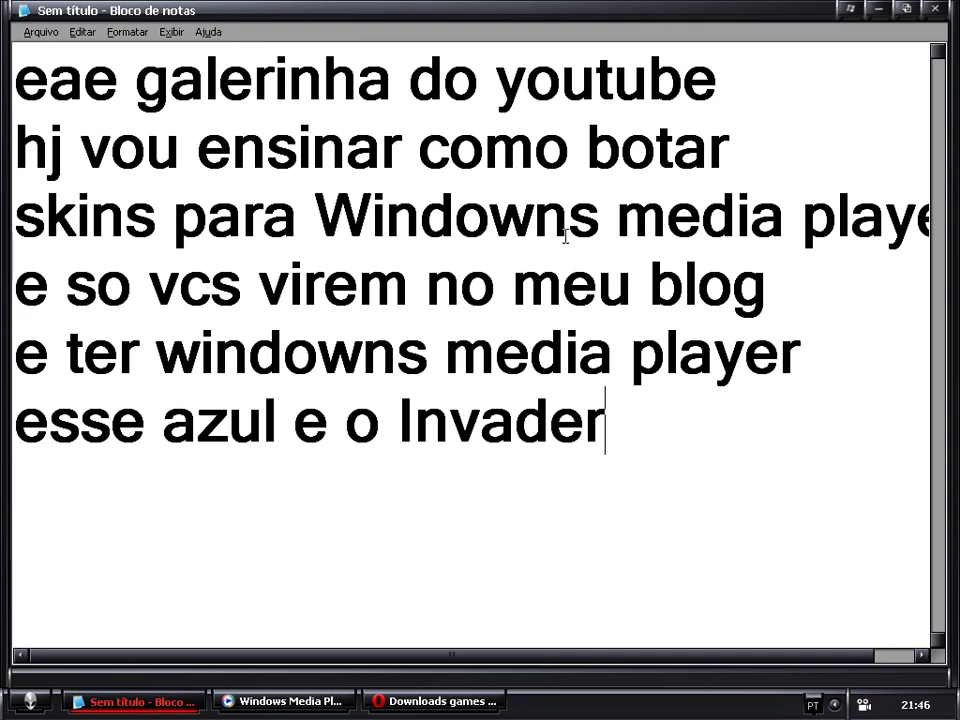
Step: Add the line "e o vermelho e o Darkstar" at the end of the notes
{"action": "key", "text": "Return"}
{"action": "type", "text": "e o "}
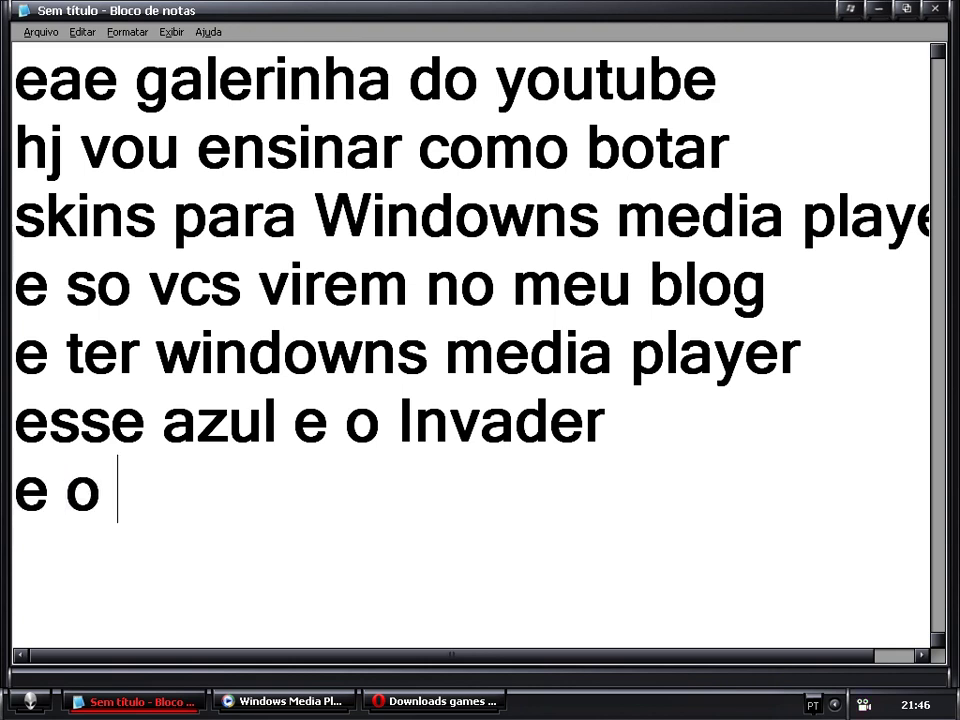
{"action": "type", "text": "vermelh"}
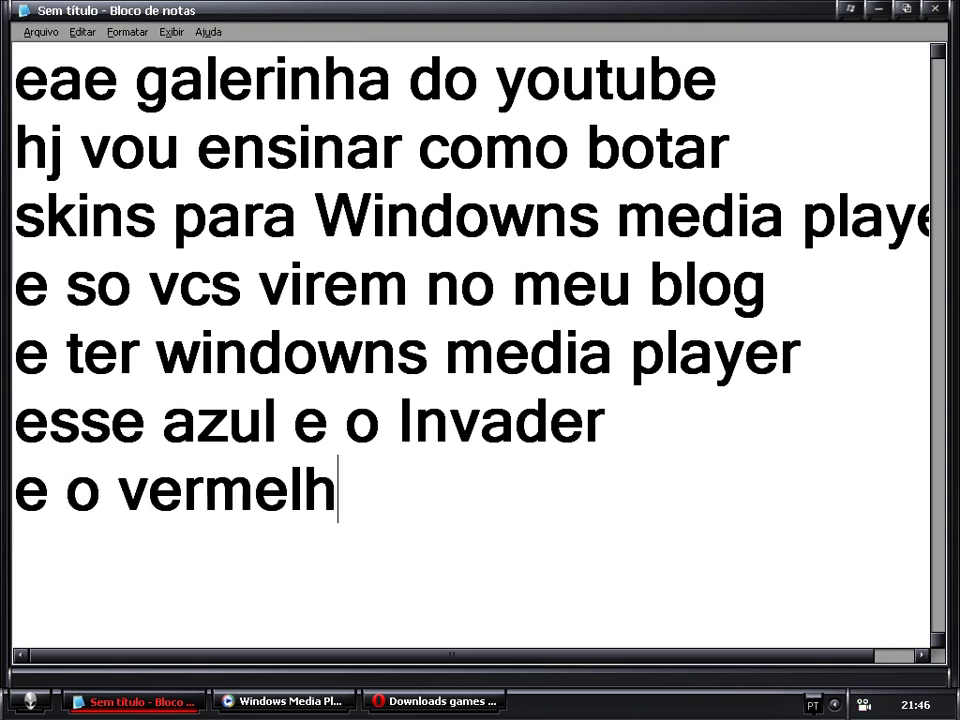
{"action": "type", "text": "o e o "}
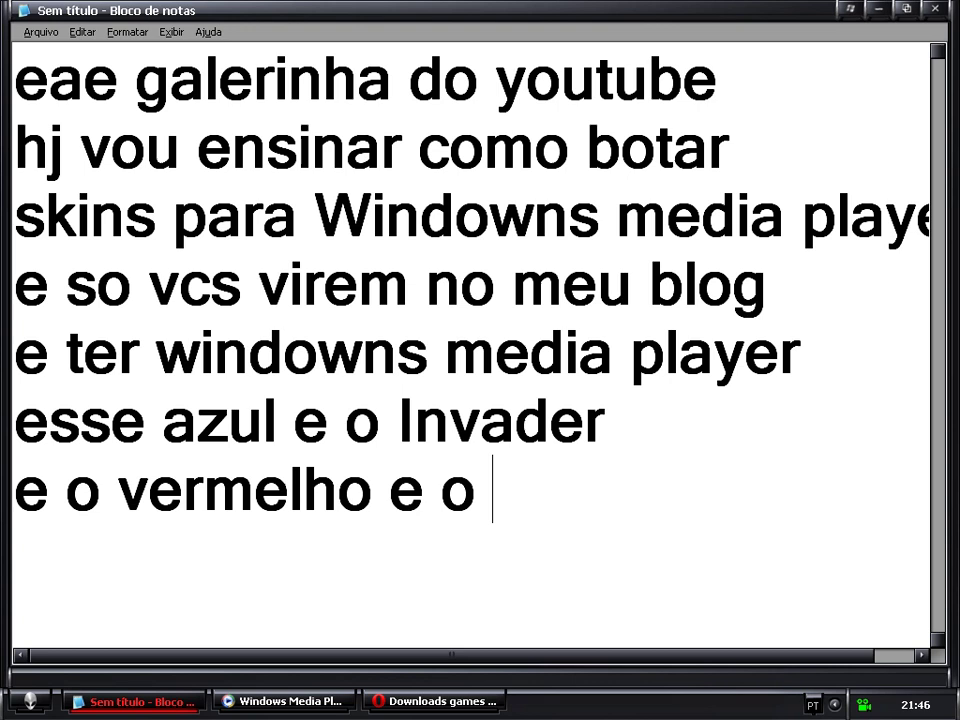
{"action": "type", "text": "Dar"}
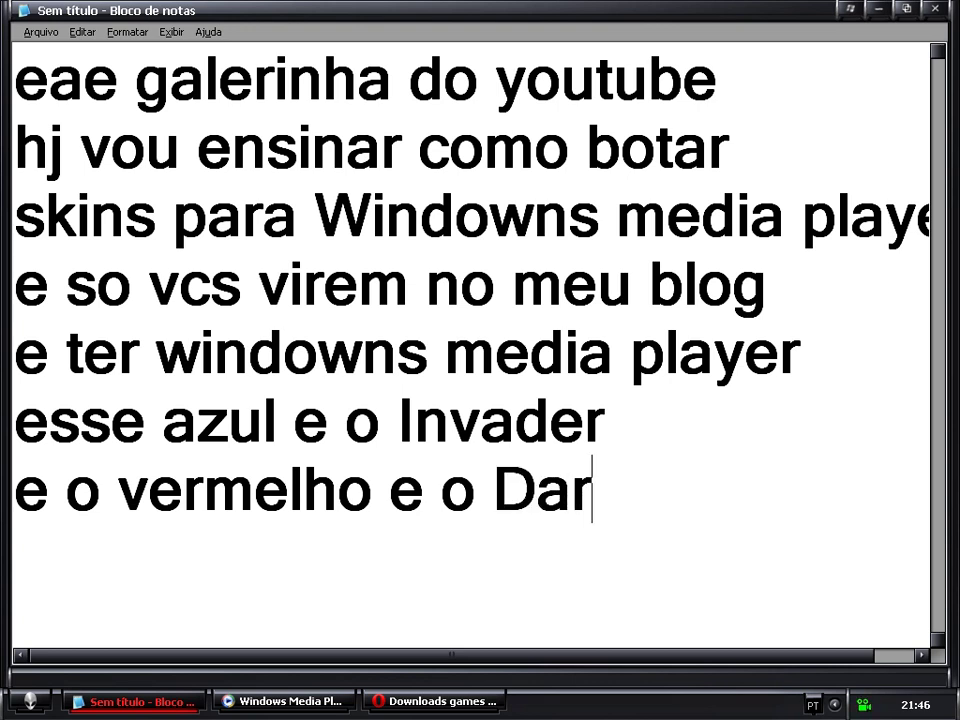
{"action": "type", "text": "kstar"}
{"action": "key", "text": "BackSpace"}
{"action": "key", "text": "BackSpace"}
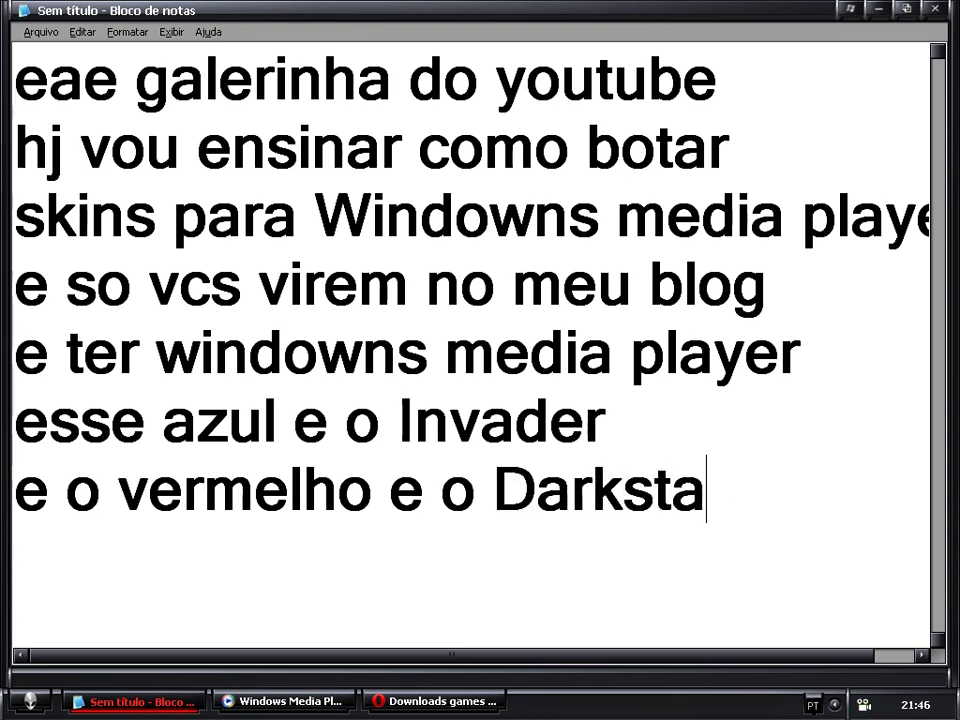
{"action": "type", "text": "ar"}
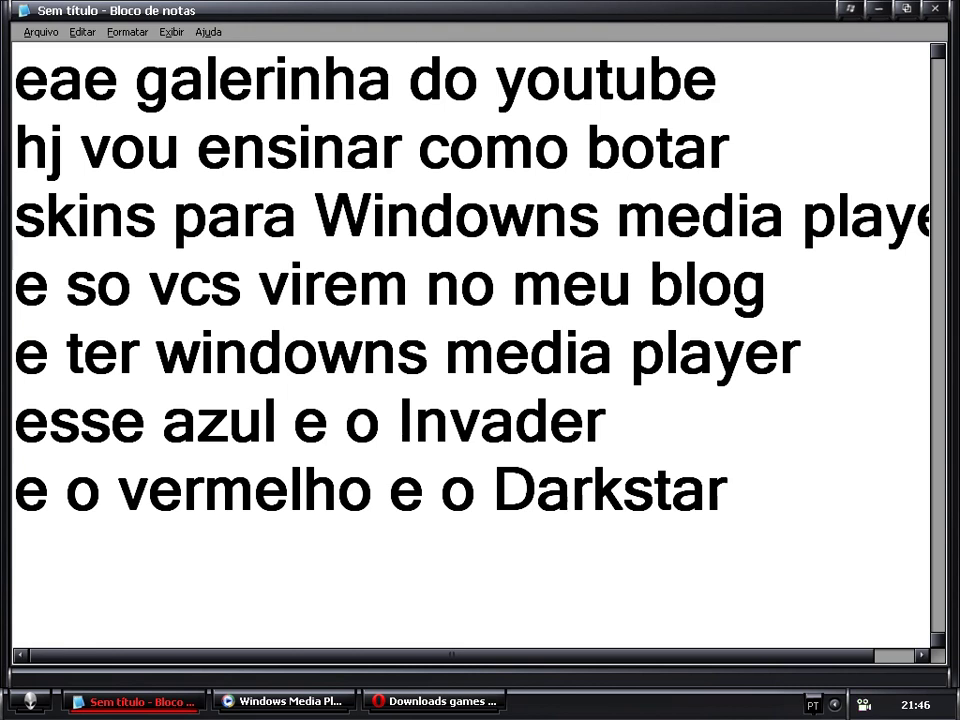
Step: Switch to Opera and look over the blog's blue skin post and its Darkstar skin post for Windows Media Player
{"action": "key", "text": "alt+Tab"}
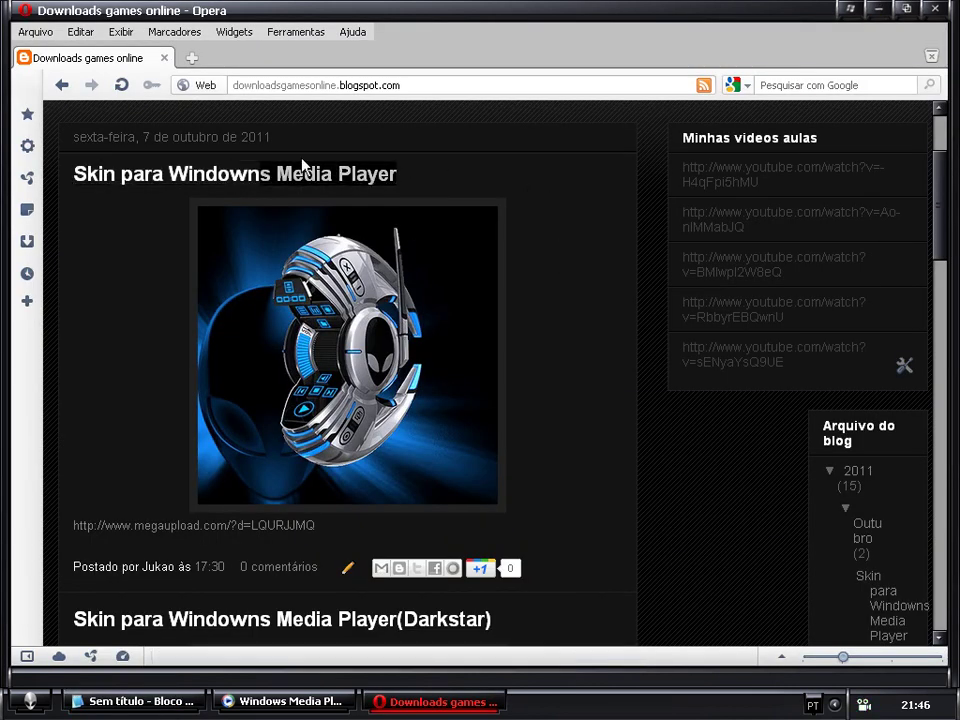
{"action": "scroll", "coordinate": [600, 240], "scroll_direction": "down", "scroll_amount": 3}
{"action": "scroll", "coordinate": [591, 285], "scroll_direction": "down", "scroll_amount": 1}
{"action": "scroll", "coordinate": [591, 285], "scroll_direction": "up", "scroll_amount": 4}
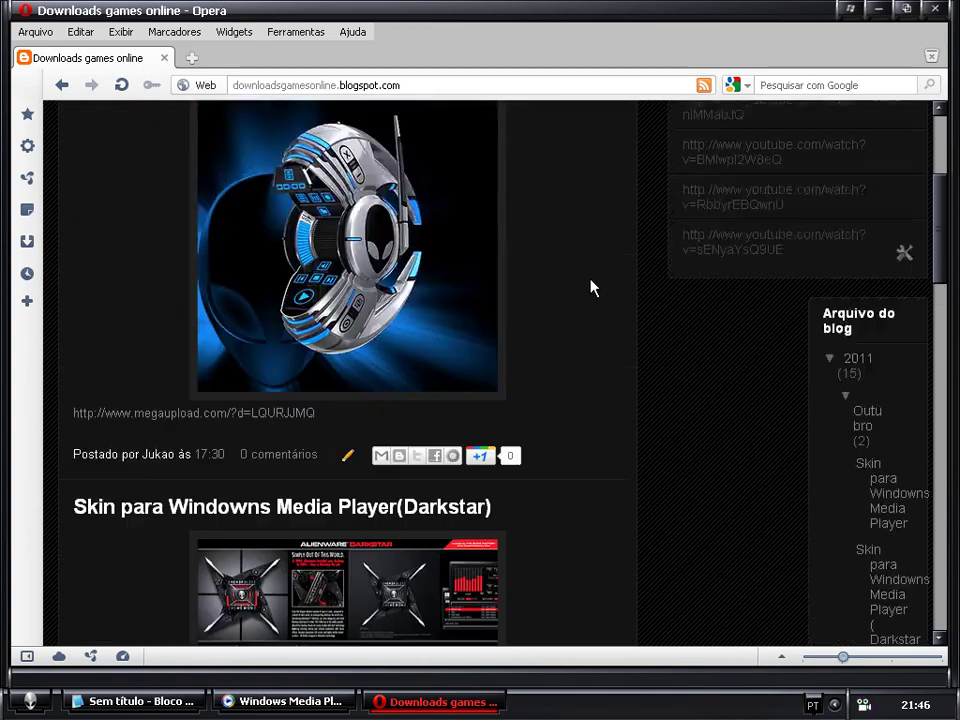
{"action": "scroll", "coordinate": [591, 285], "scroll_direction": "down", "scroll_amount": 4}
{"action": "scroll", "coordinate": [588, 302], "scroll_direction": "down", "scroll_amount": 5}
{"action": "scroll", "coordinate": [585, 311], "scroll_direction": "up", "scroll_amount": 7}
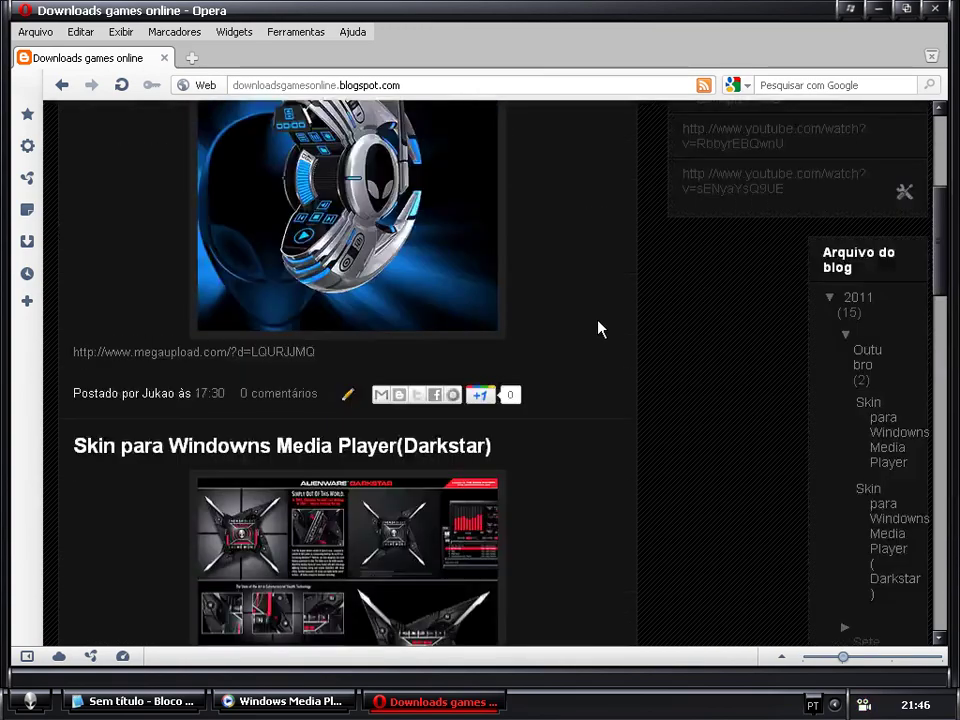
{"action": "scroll", "coordinate": [600, 328], "scroll_direction": "down", "scroll_amount": 10}
{"action": "scroll", "coordinate": [600, 330], "scroll_direction": "up", "scroll_amount": 15}
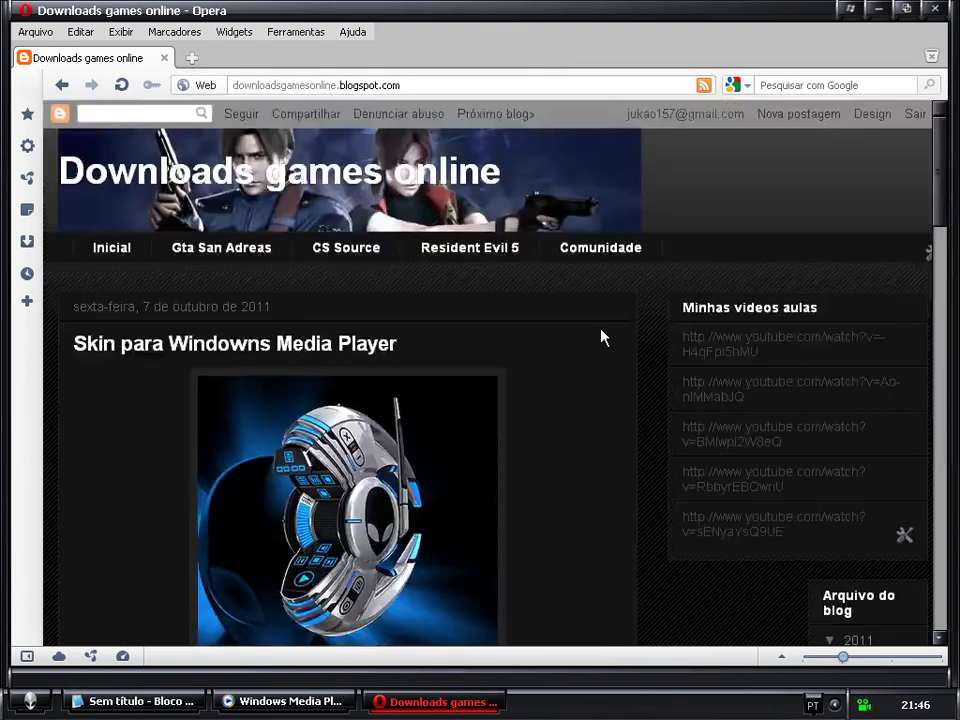
{"action": "scroll", "coordinate": [594, 362], "scroll_direction": "down", "scroll_amount": 4}
{"action": "scroll", "coordinate": [591, 368], "scroll_direction": "up", "scroll_amount": 2}
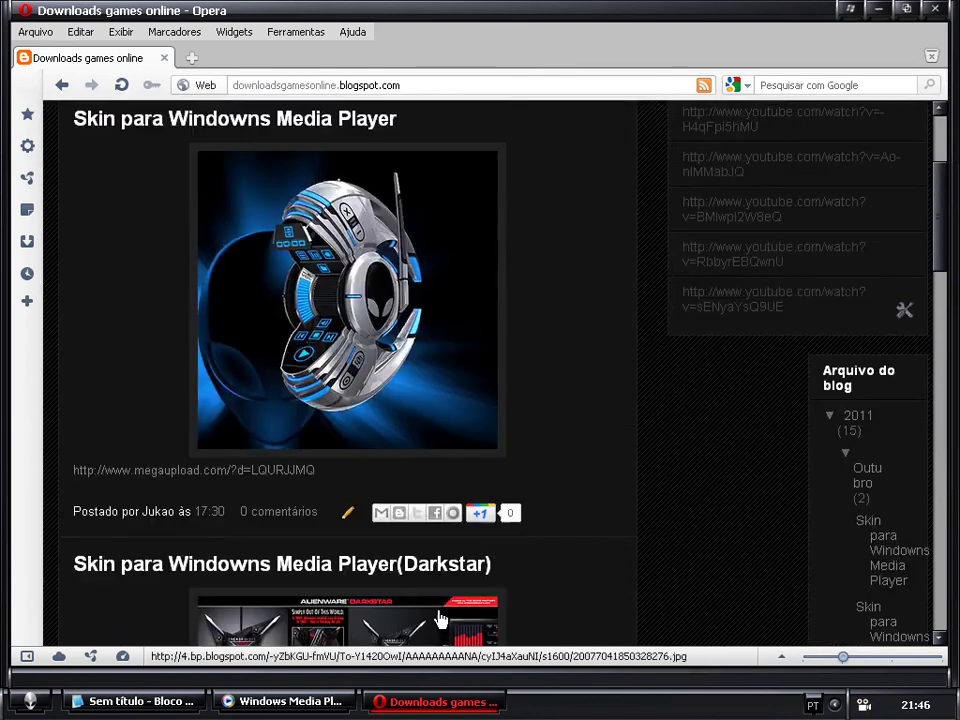
Step: Return to Notepad and start a new line beginning with "q" below the Darkstar line
{"action": "left_click", "coordinate": [186, 710]}
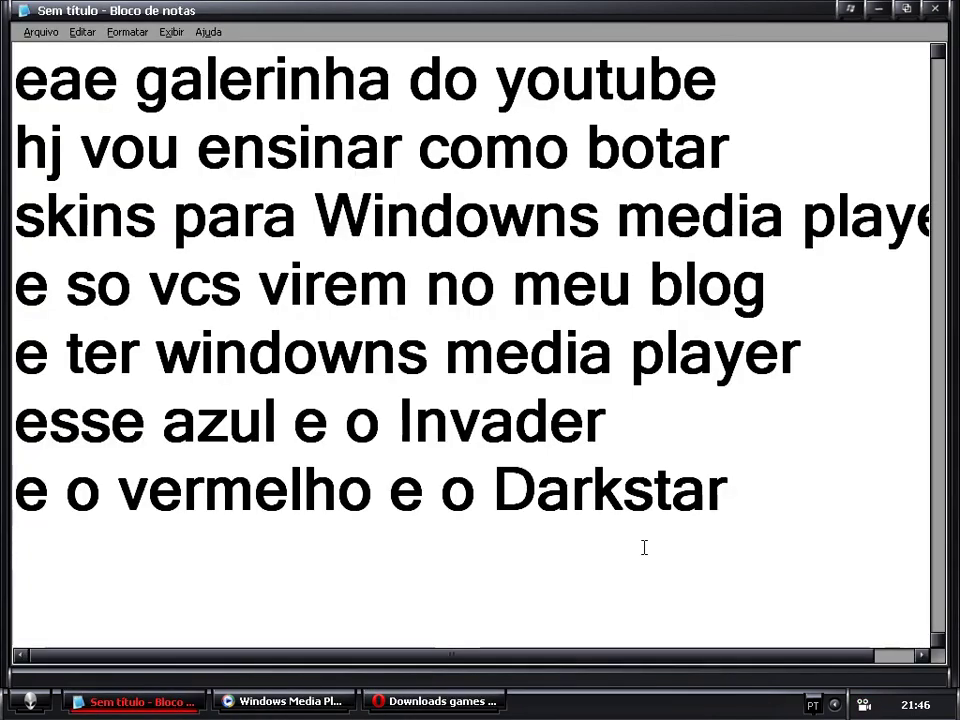
{"action": "key", "text": "Return"}
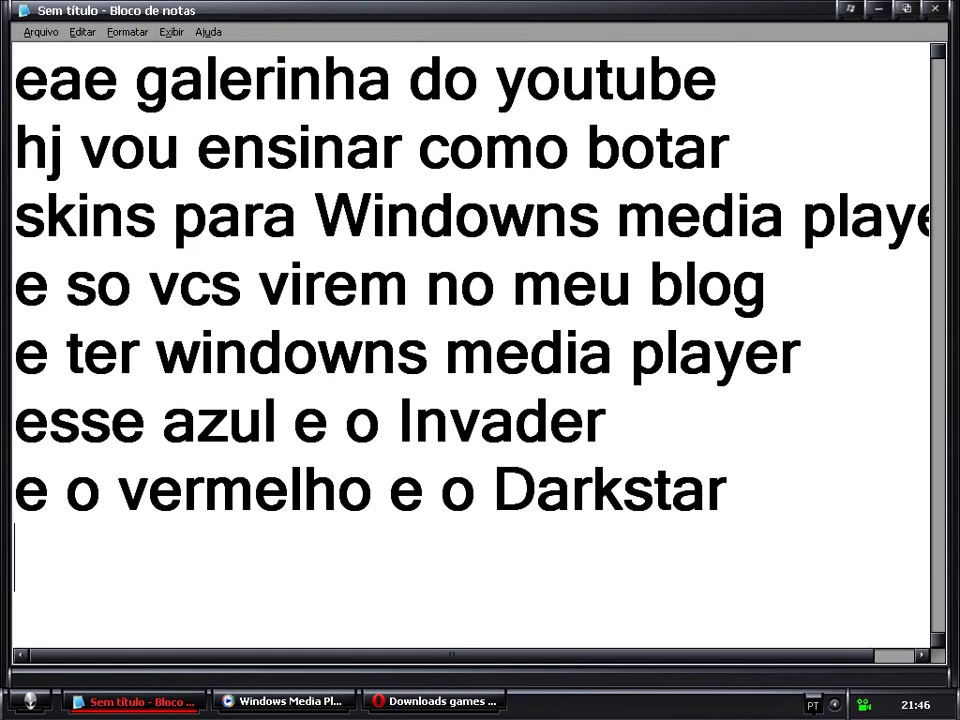
{"action": "type", "text": "ql"}
{"action": "key", "text": "BackSpace"}
{"action": "key", "text": "BackSpace"}
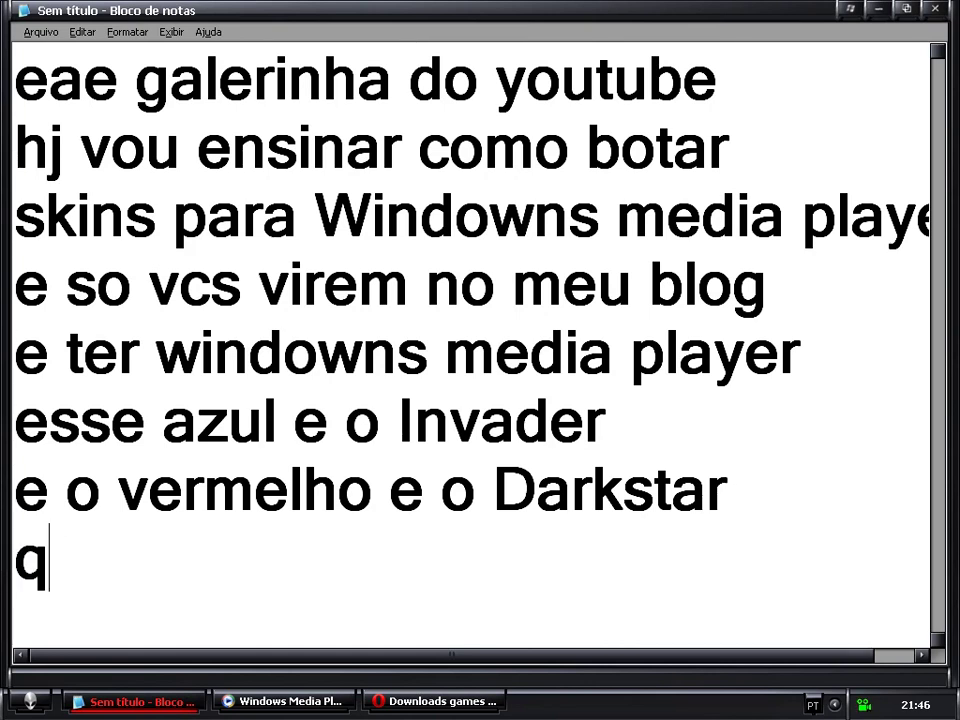